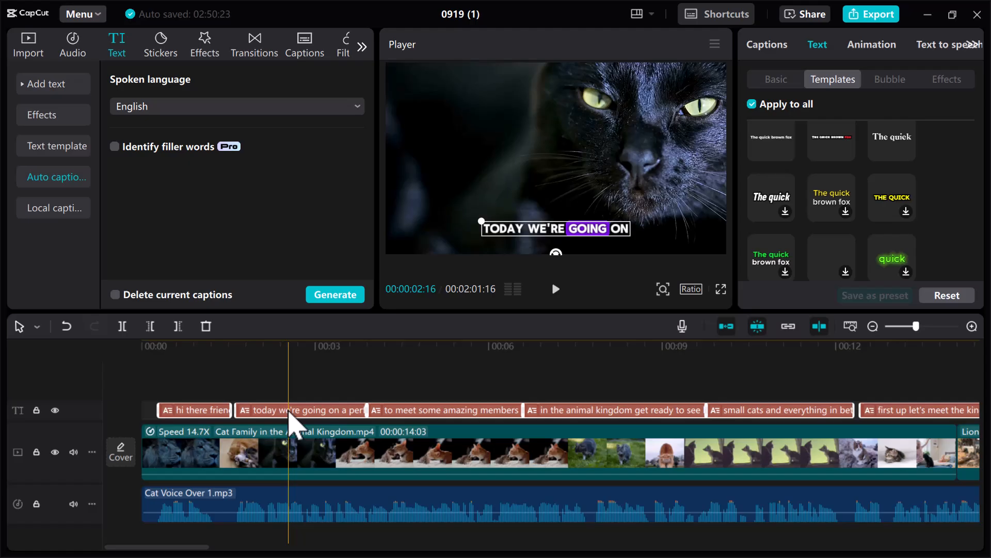
- Switch to the Chrome browser, open YouTube in a new tab, and look over the video thumbnails on the home page
key(space)
key(super)
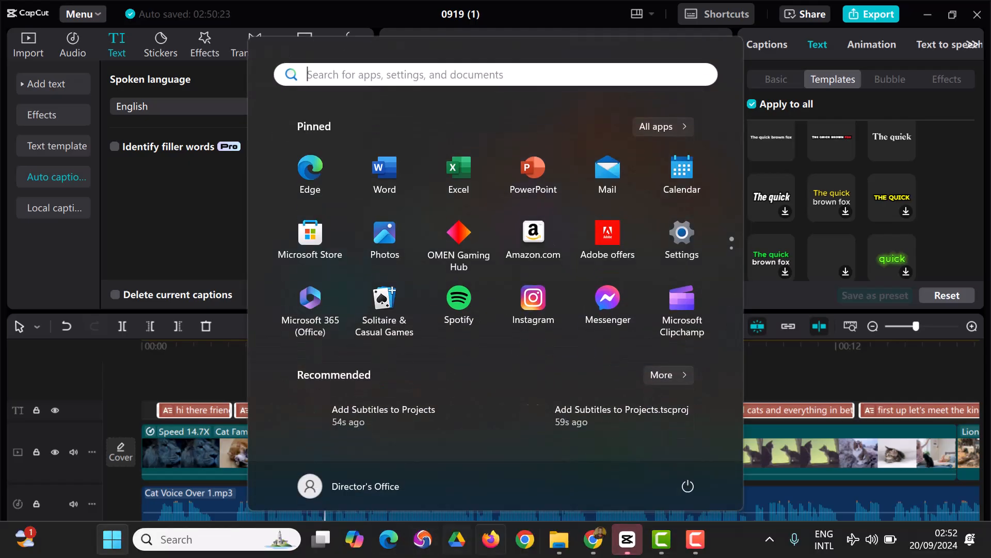
click(593, 538)
click(595, 16)
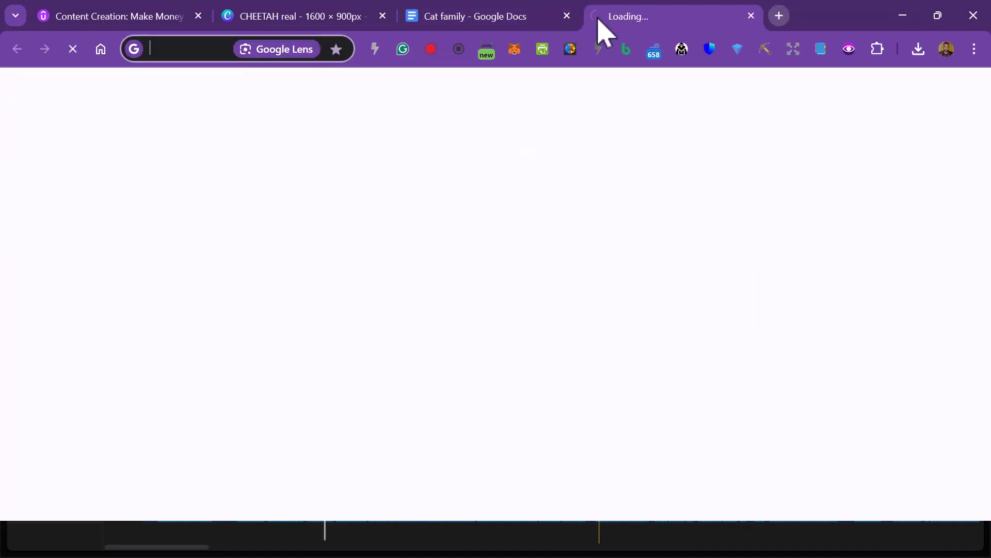
text(you)
key(Return)
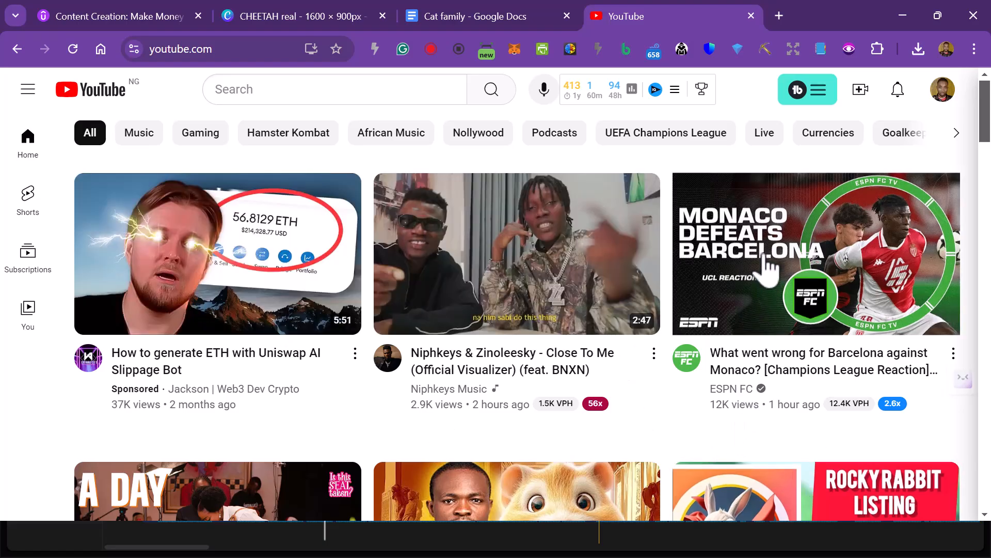
scroll(723, 357, down, 3)
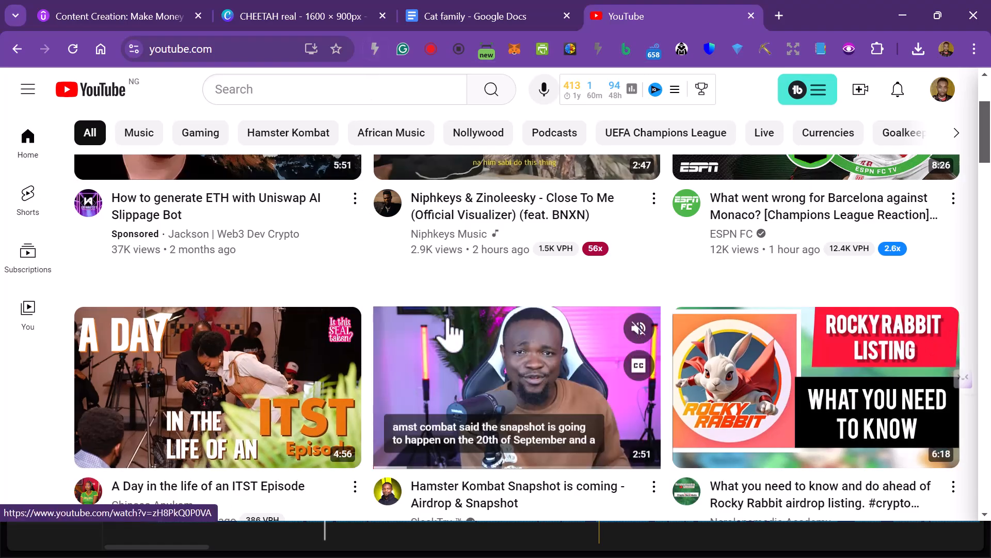
- Return to CapCut, choose the kitten frame captioned "OUR FURRY FRIENDS AT HOME" as the video cover, and open it for editing
key(super)
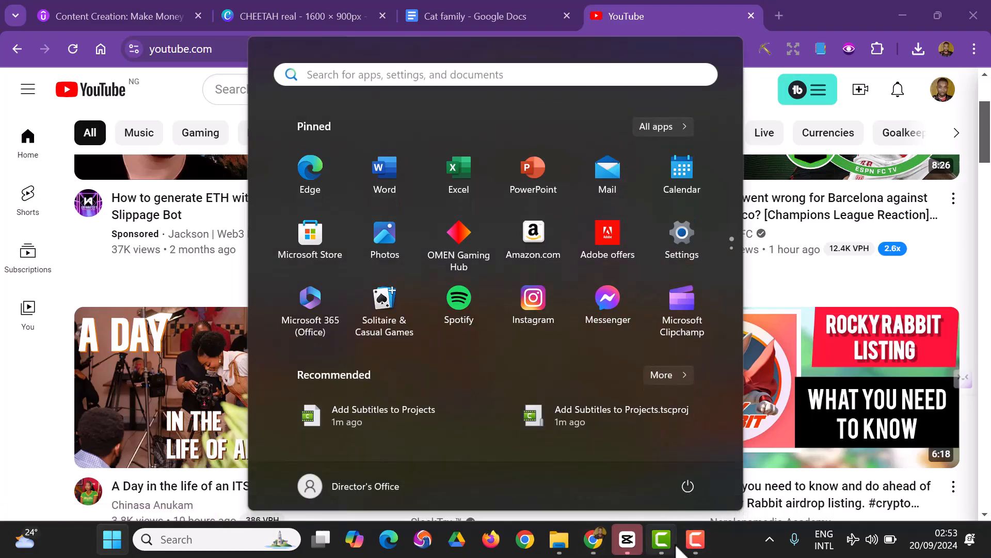
click(627, 539)
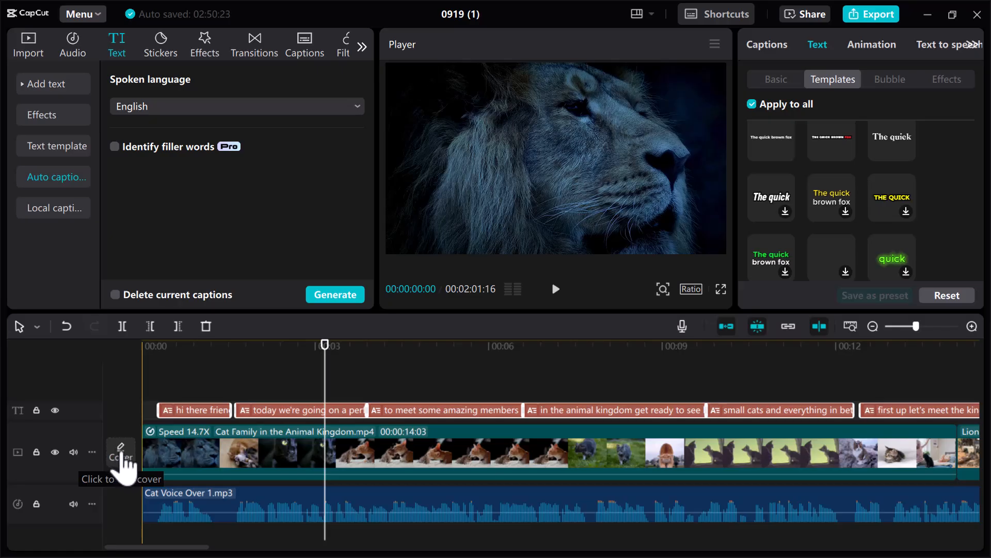
click(122, 455)
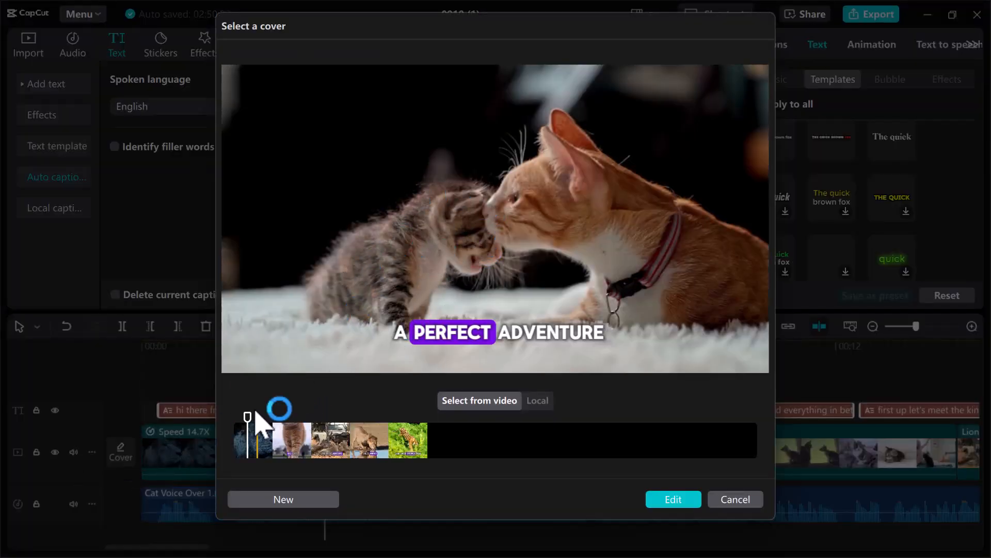
drag(249, 421, 563, 471)
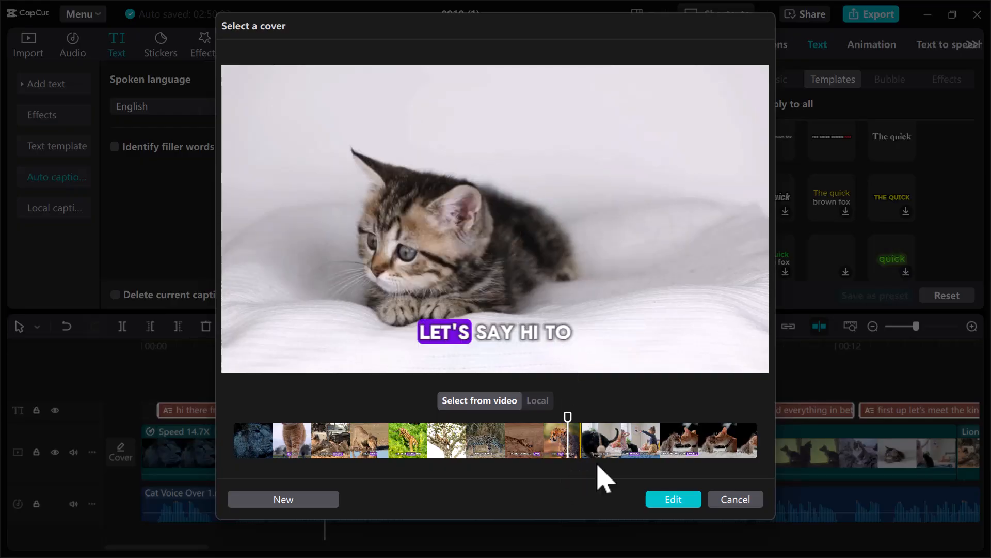
click(681, 500)
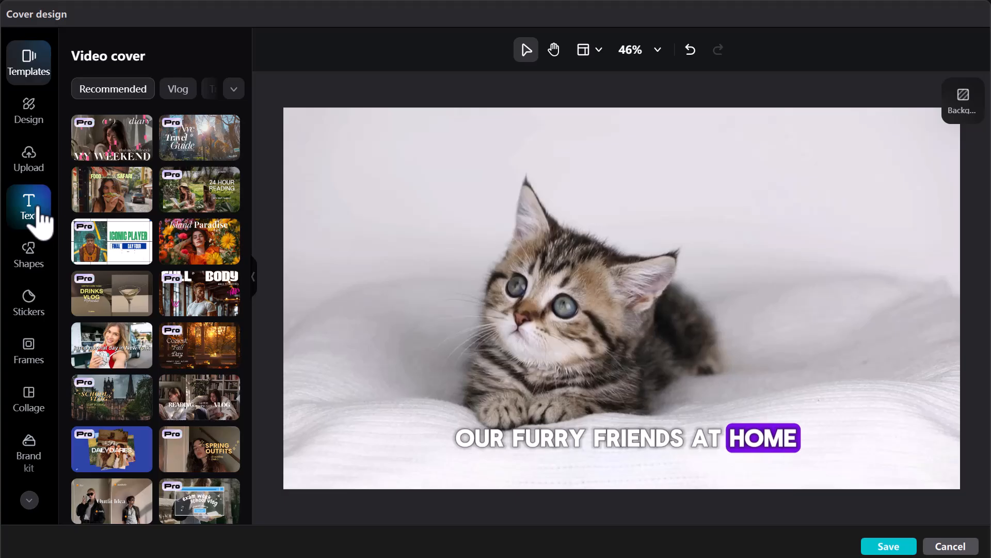
- Apply the "NEW BRAND?" video cover template to the kitten frame
scroll(115, 255, down, 5)
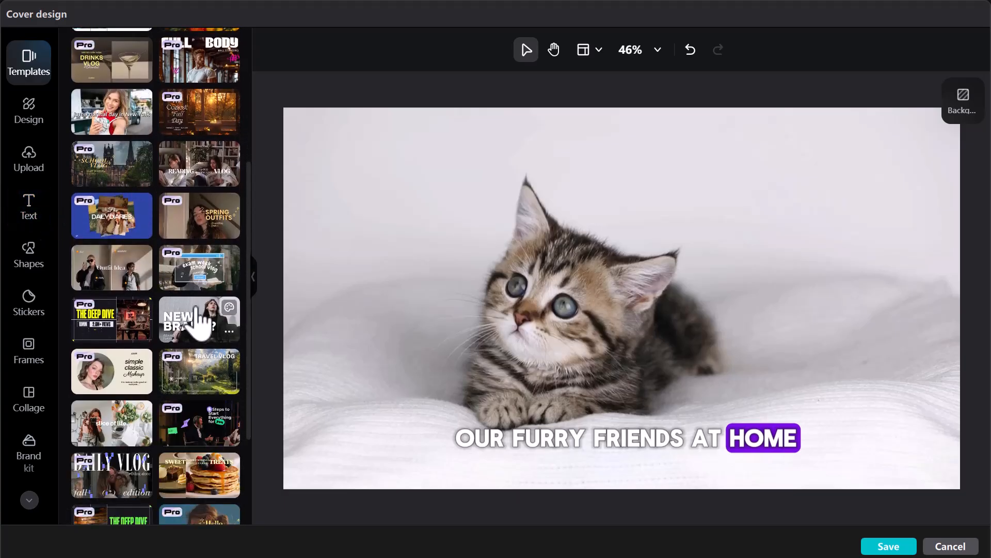
scroll(195, 316, down, 2)
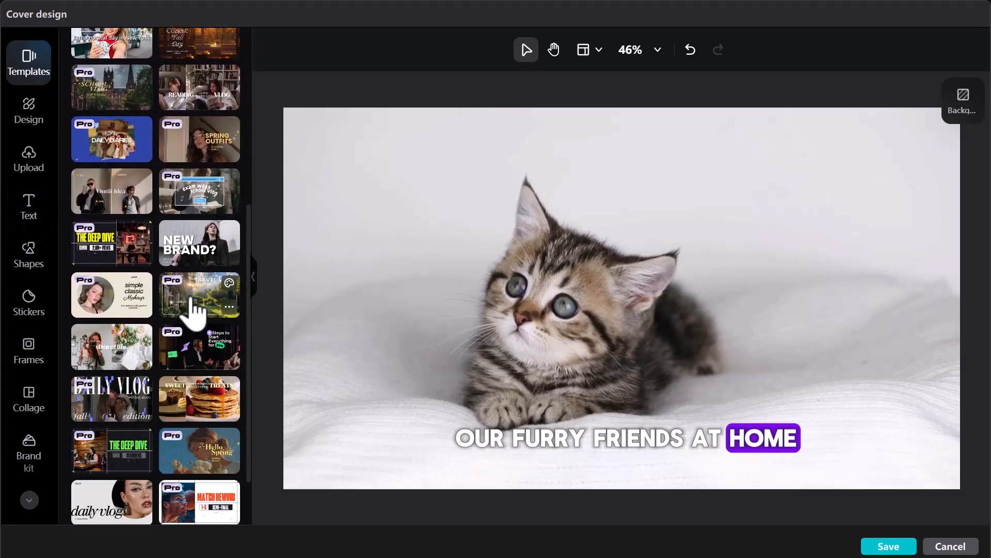
click(201, 261)
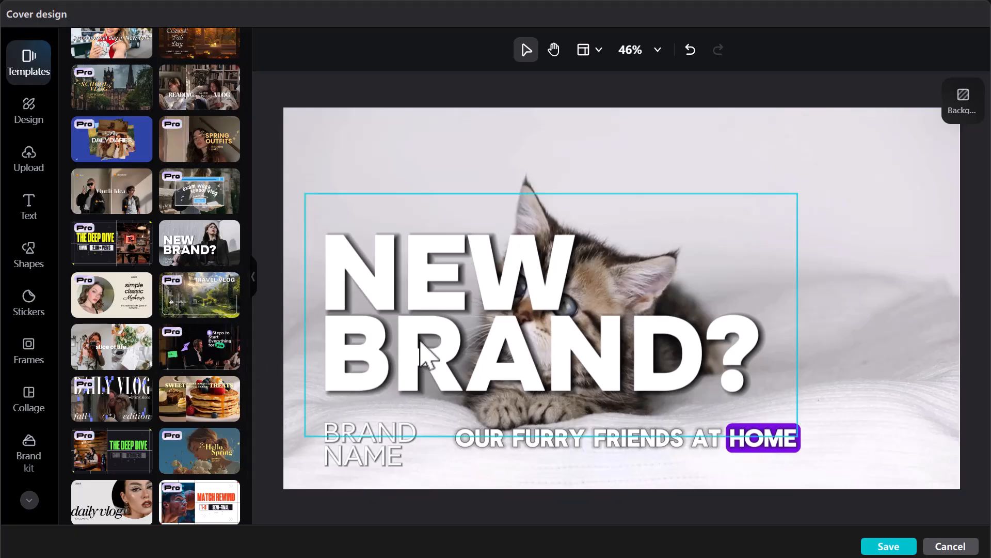
- Replace the template's "NEW BRAND?" headline with "THE CAT FAMILY"
click(424, 356)
double_click(432, 333)
text(C)
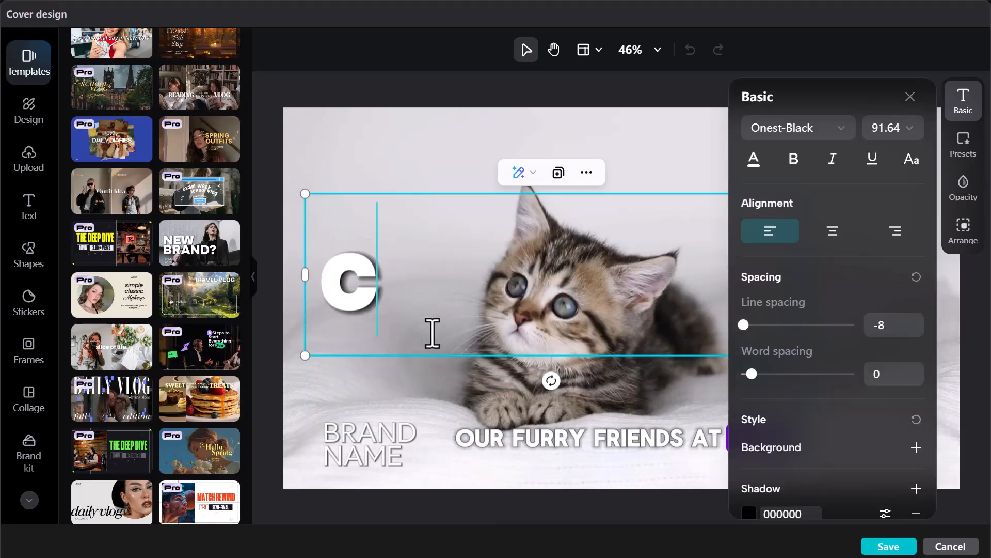
text(AT FAMILY)
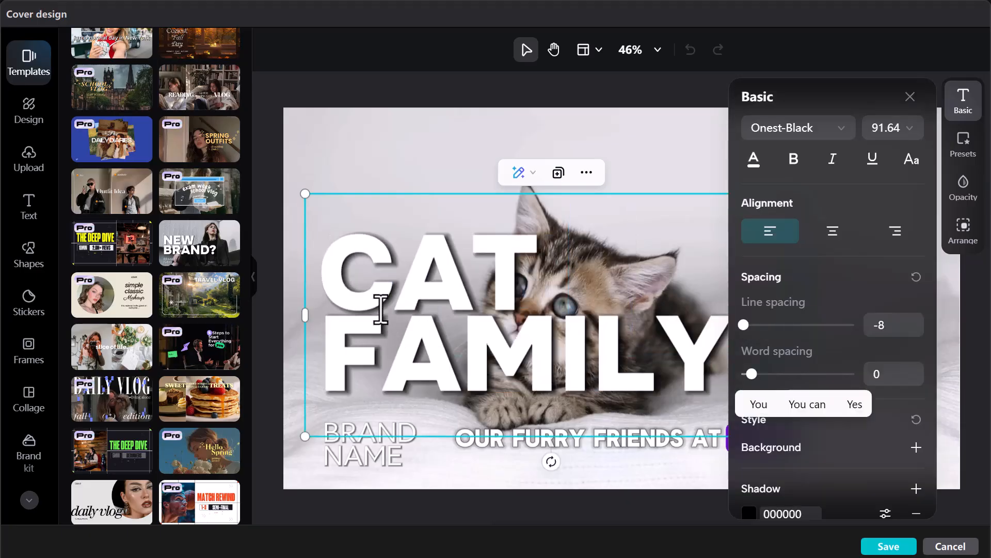
click(332, 288)
text(THE)
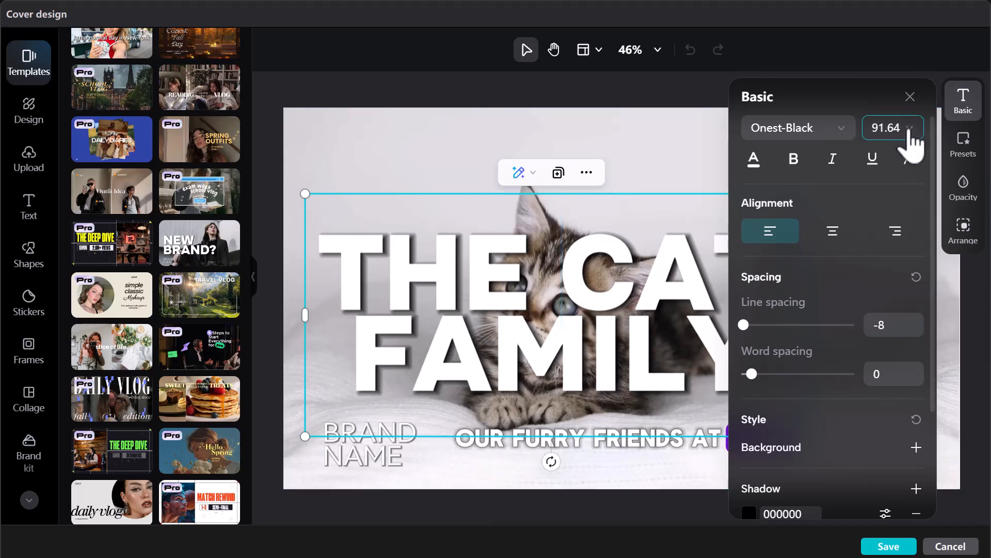
- Set the font size of the "THE CAT FAMILY" headline to 56
click(911, 133)
scroll(899, 284, down, 3)
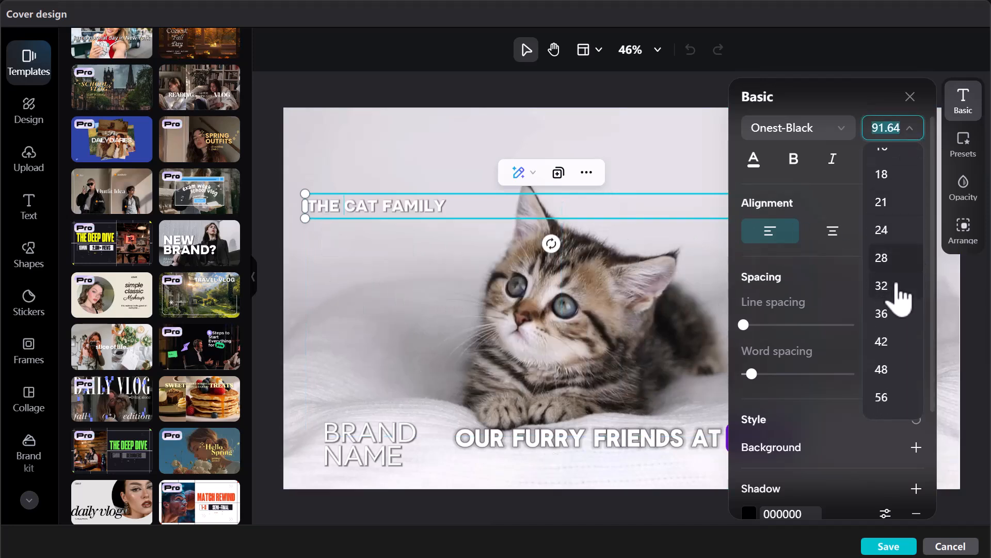
scroll(897, 366, down, 1)
scroll(899, 376, down, 1)
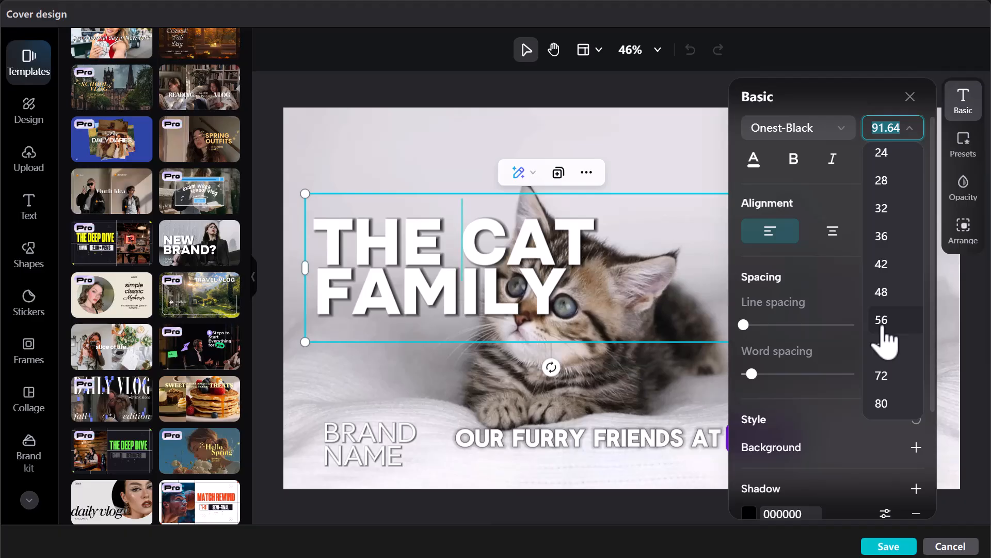
click(884, 329)
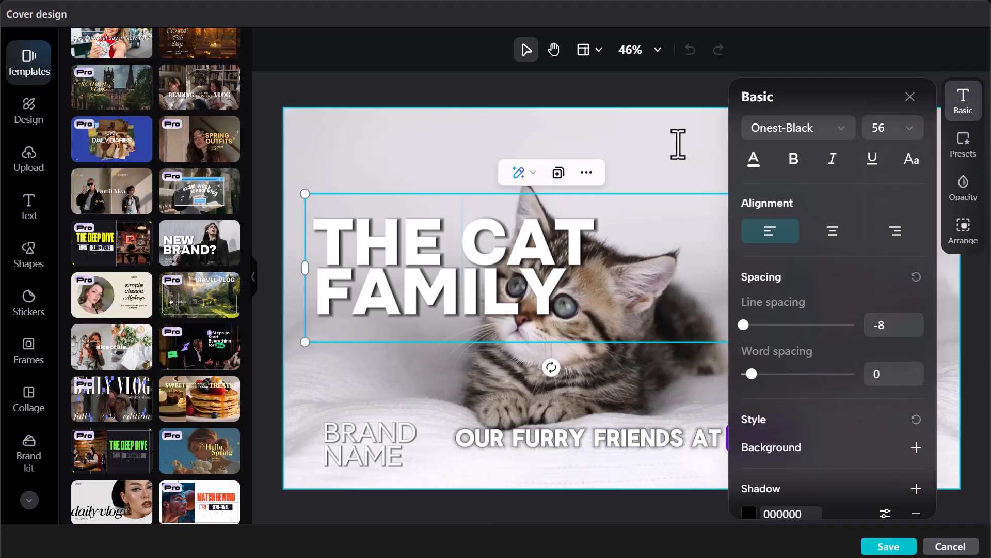
- Try the Quality filters on the kitten background image, apply Coconut, and keep the image opacity at 100%
click(683, 160)
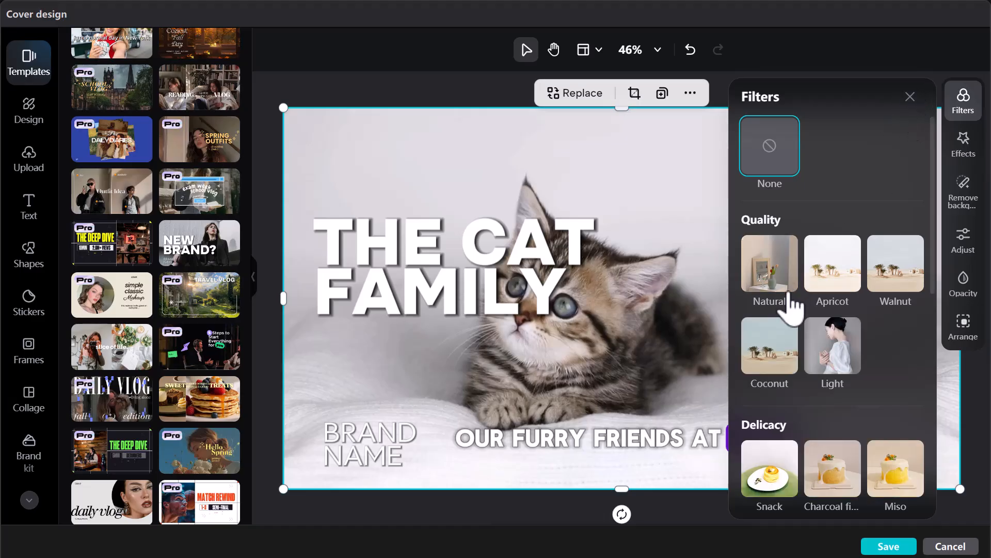
click(767, 289)
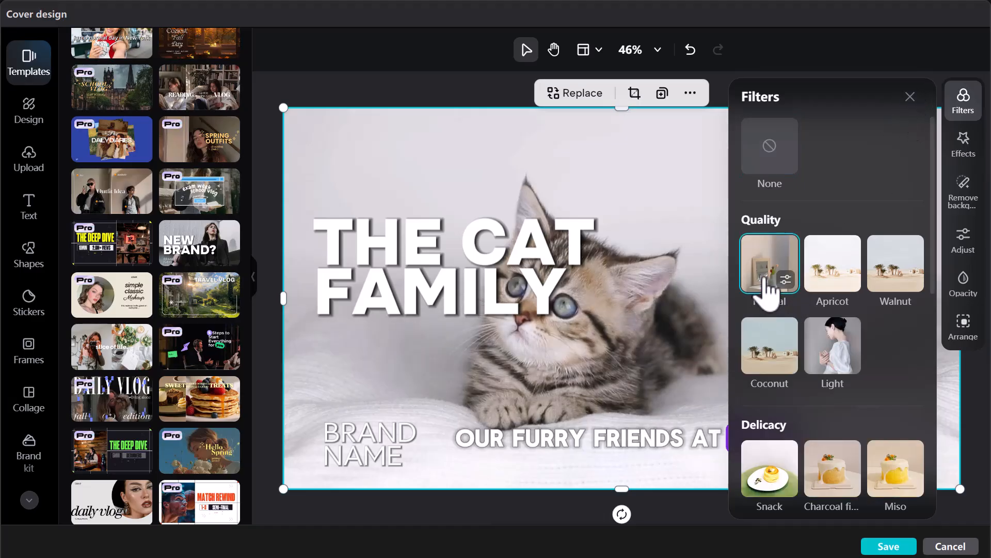
click(824, 285)
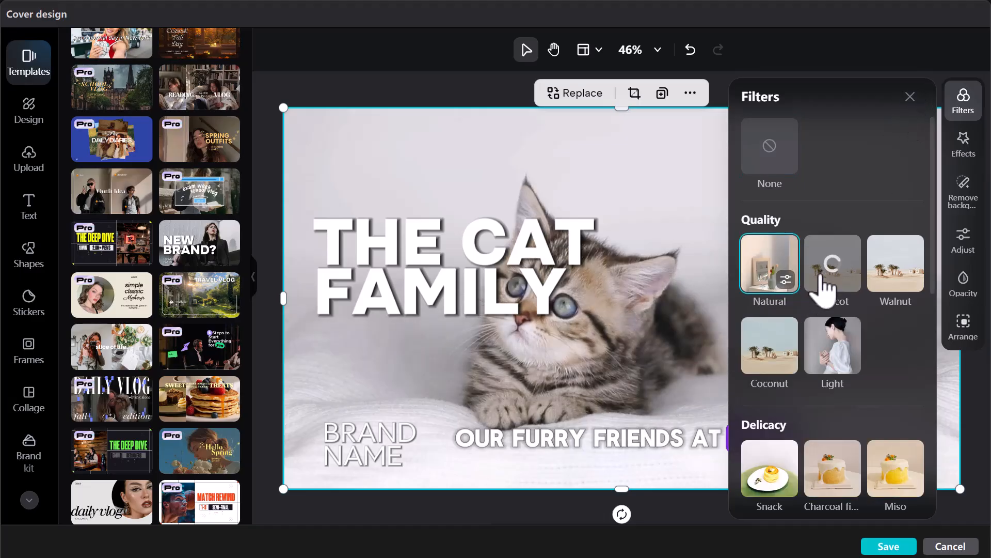
click(898, 292)
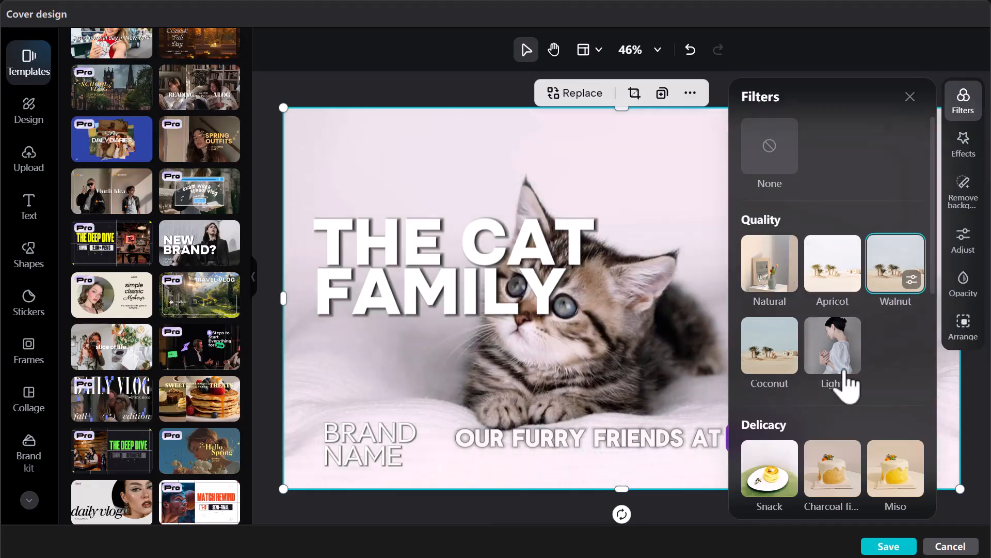
click(786, 376)
click(833, 364)
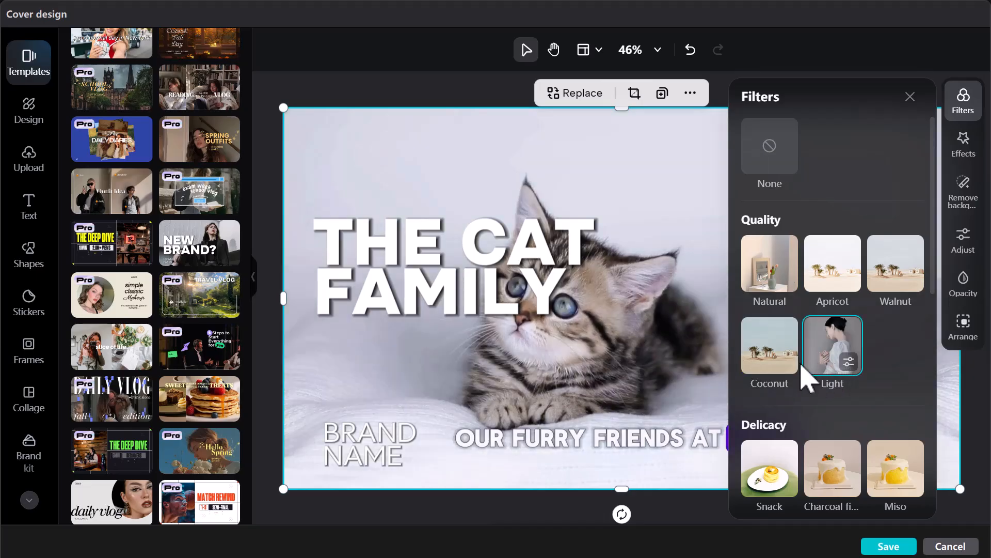
click(774, 377)
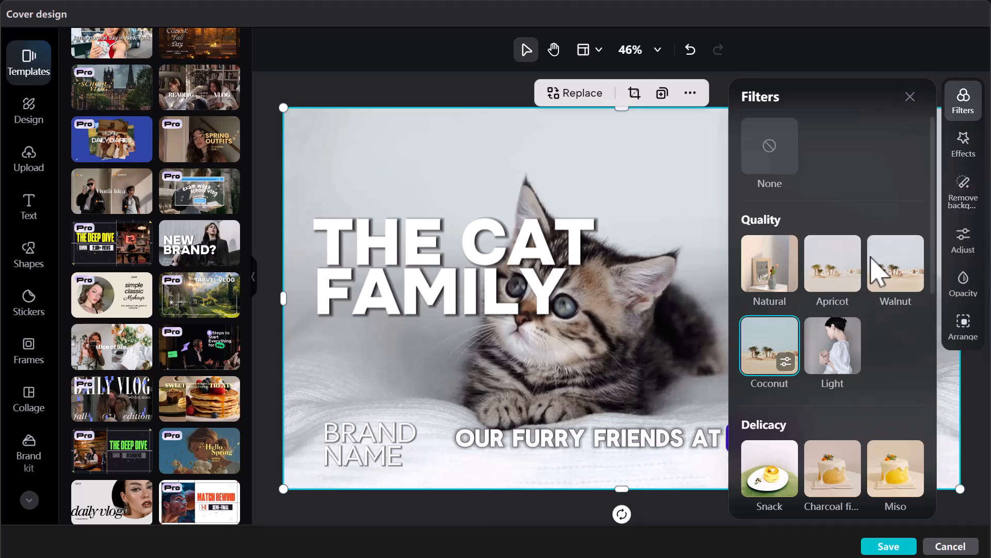
click(961, 284)
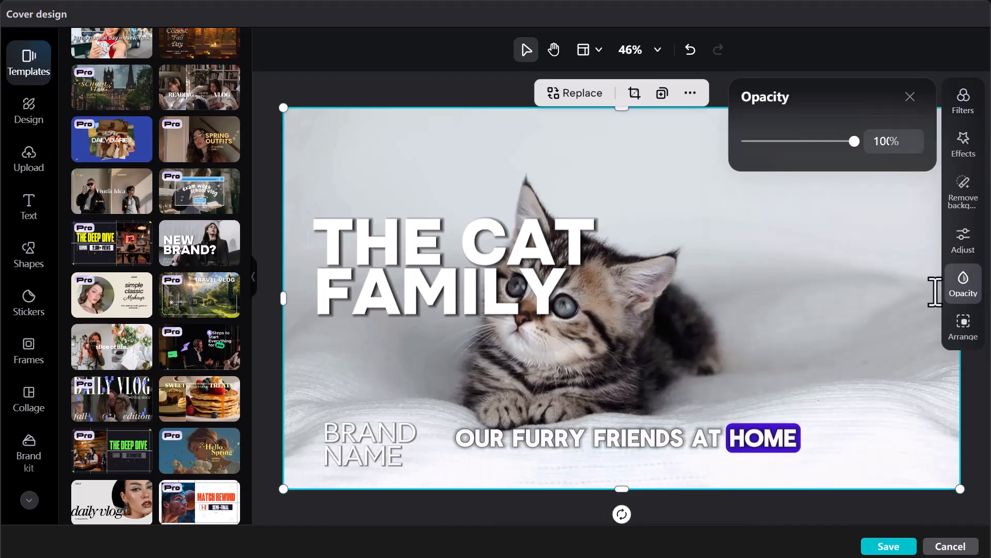
drag(854, 141, 910, 165)
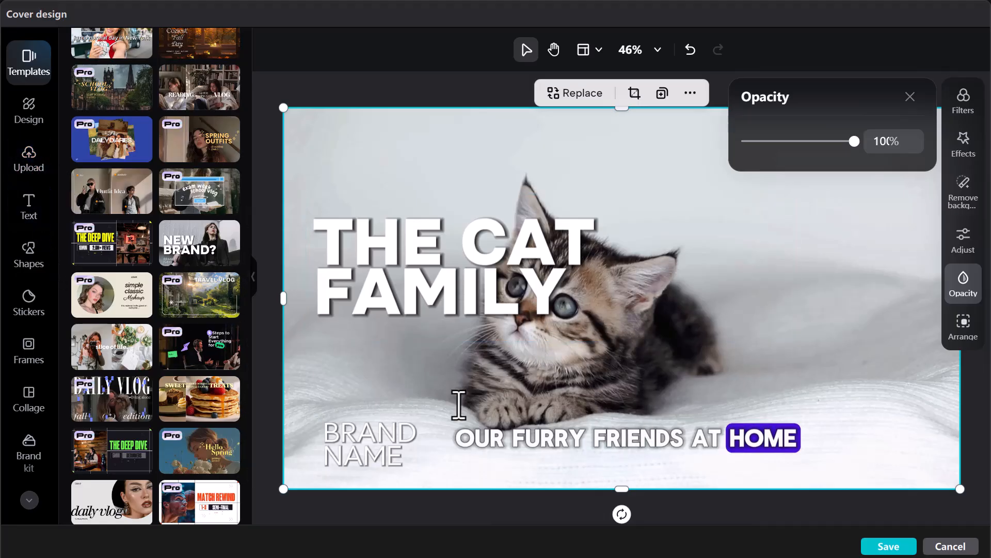
- Clear the "BRAND NAME" placeholder text from the lower part of the cover
click(400, 442)
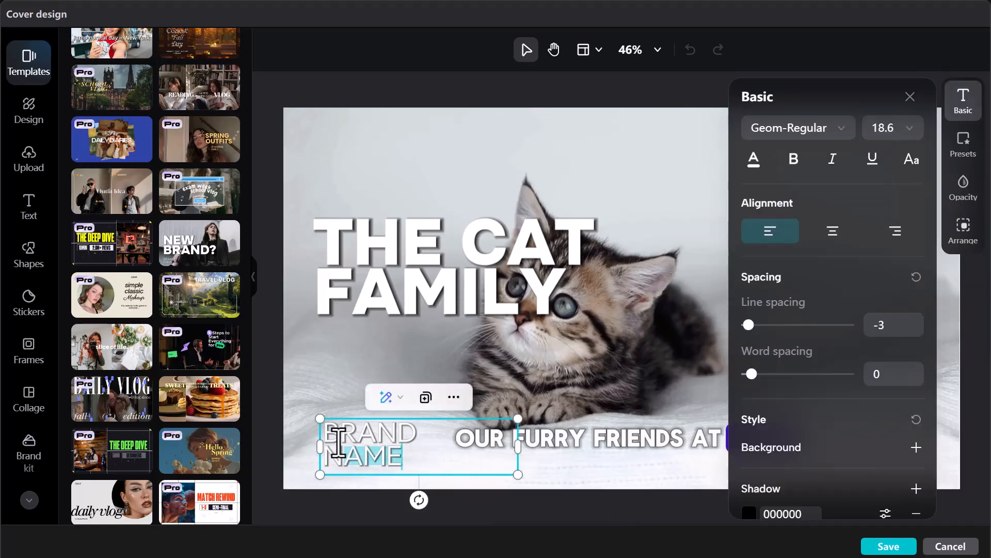
double_click(336, 445)
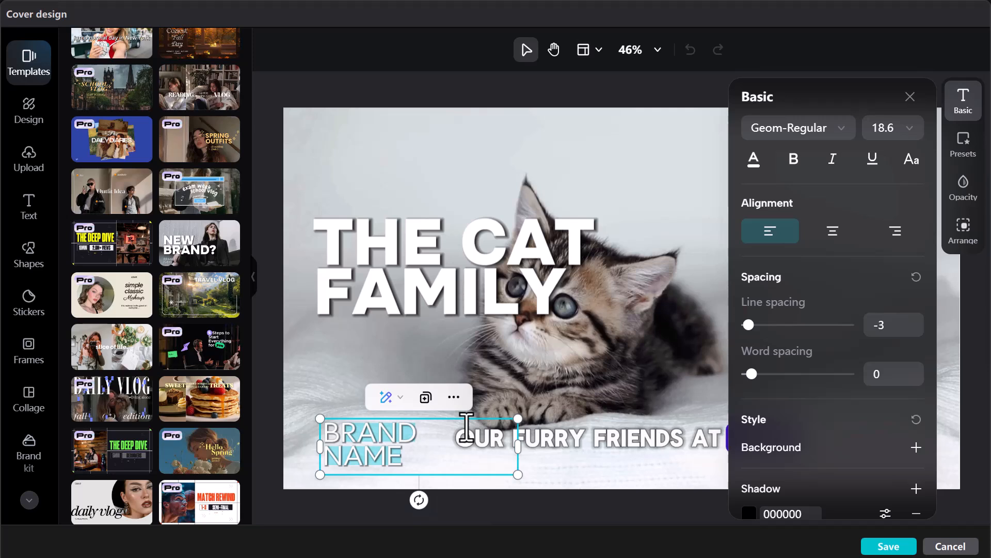
text(B)
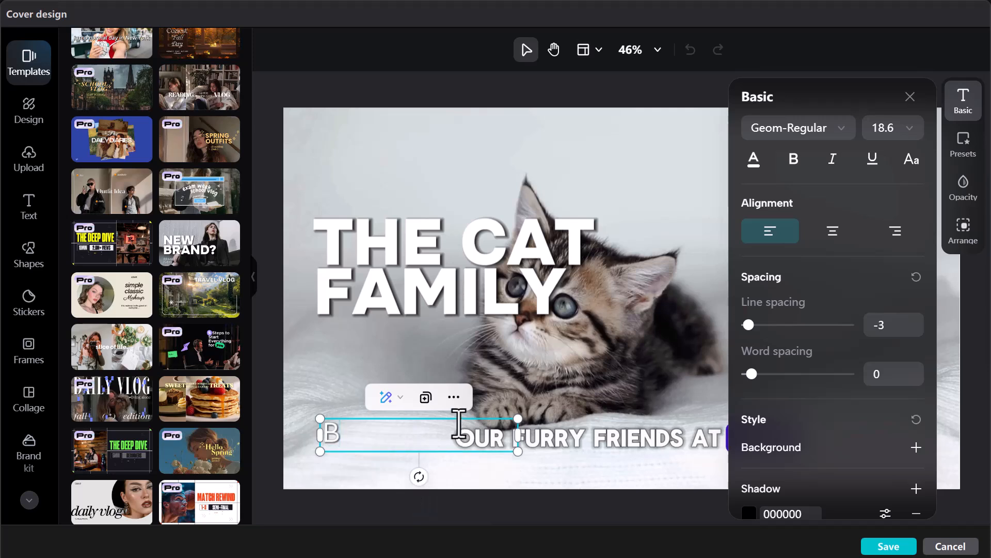
key(BackSpace)
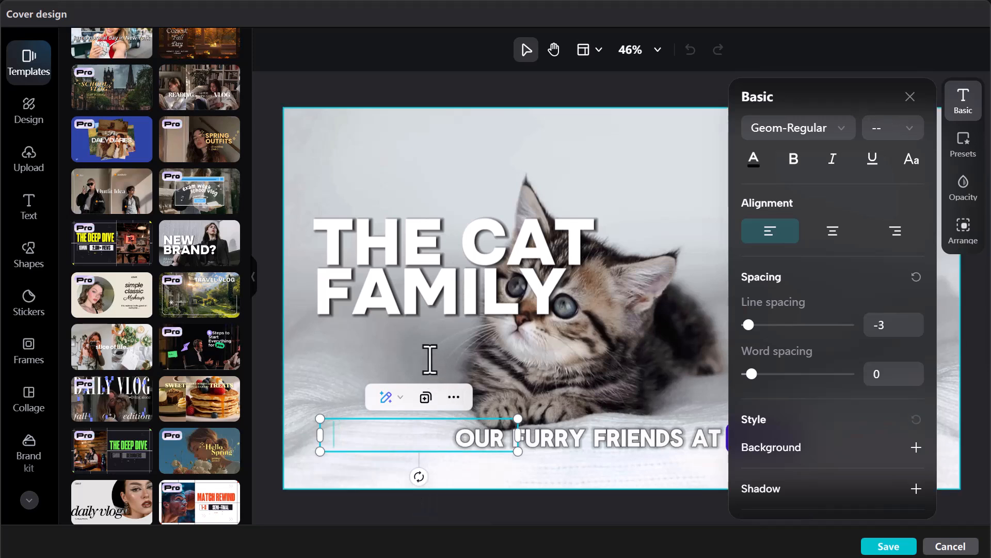
click(429, 359)
- Move the "THE CAT FAMILY" headline off the kitten's face to the empty area at the kitten's right
click(450, 300)
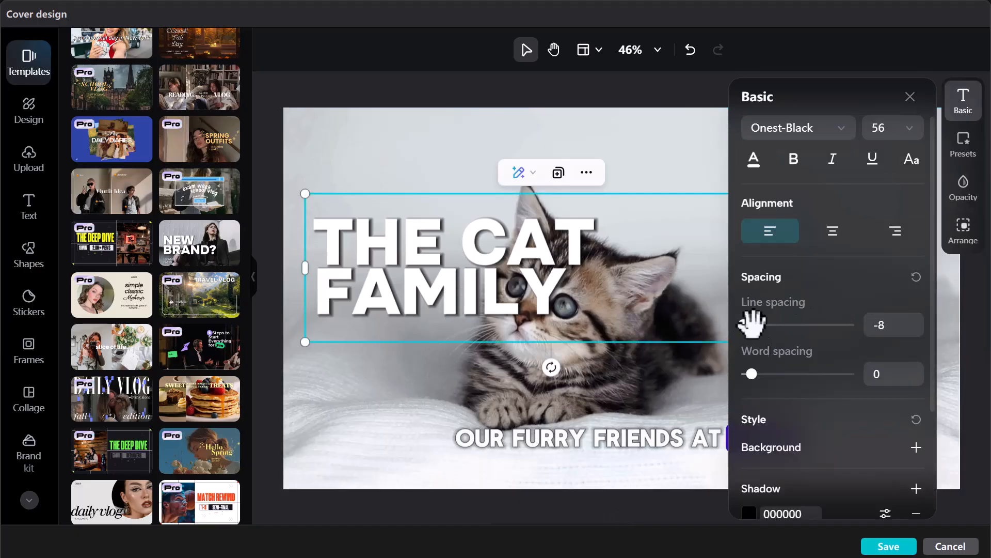
drag(493, 279, 348, 332)
drag(653, 323, 471, 345)
drag(398, 310, 729, 307)
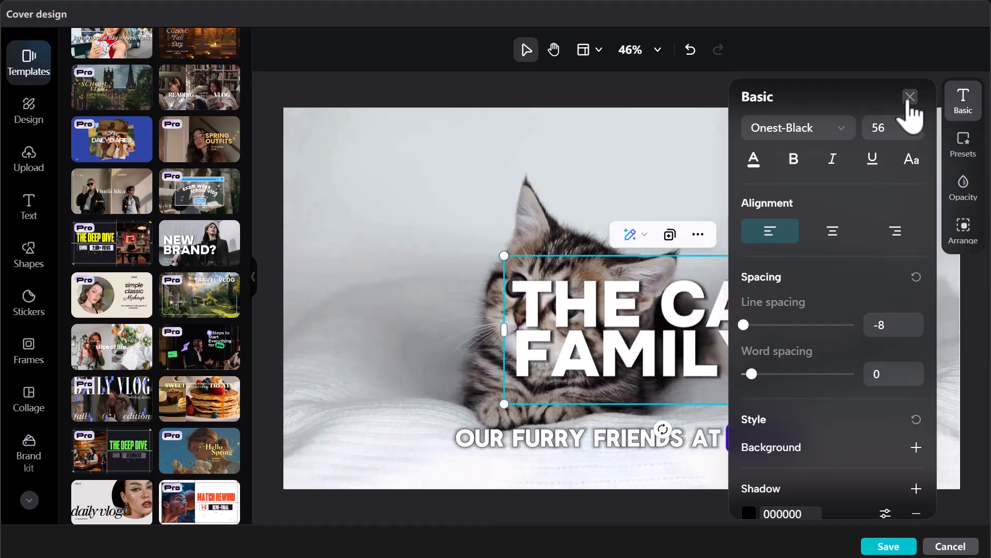
click(910, 97)
drag(615, 356, 763, 345)
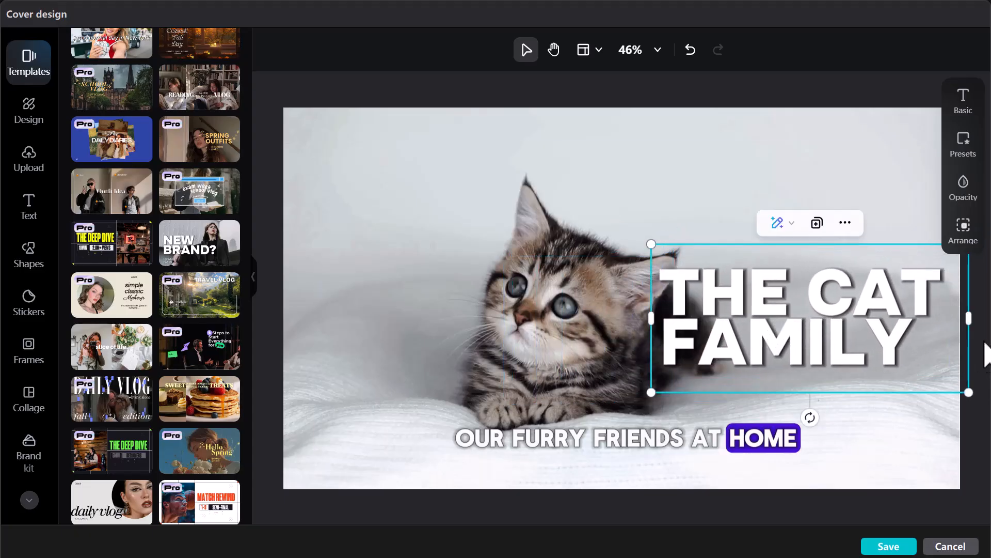
- Narrow and scale down the headline's text box to font size about 43.9 so it wraps onto three lines beside the kitten
drag(968, 319, 931, 331)
drag(925, 438, 929, 369)
drag(924, 369, 913, 369)
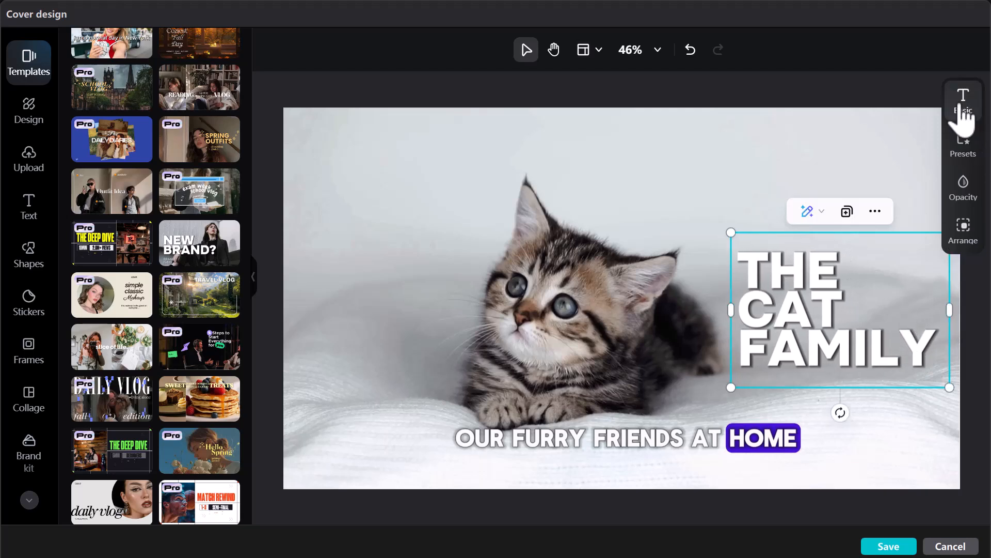
- Change the shadow colour of the "THE CAT FAMILY" headline to red, C63631
click(960, 109)
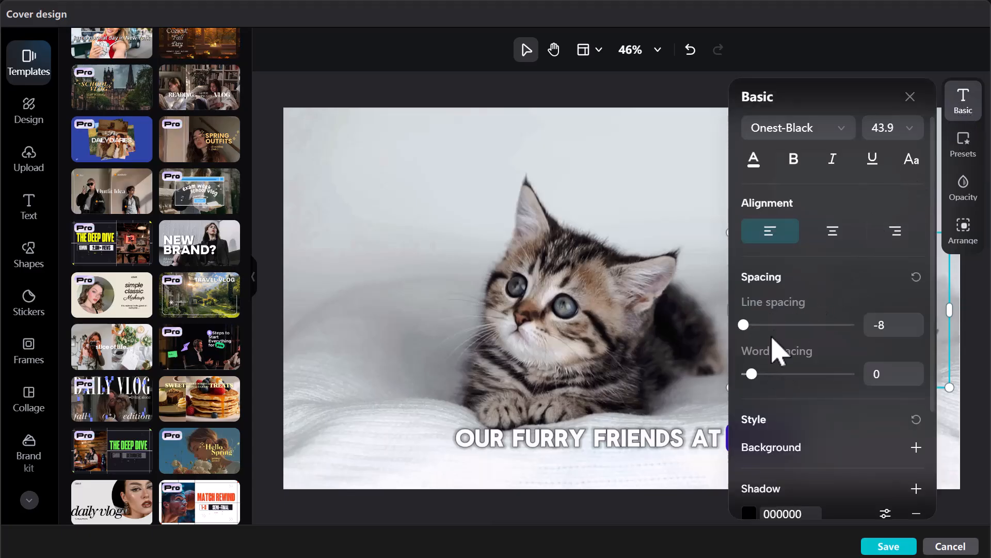
scroll(788, 305, down, 3)
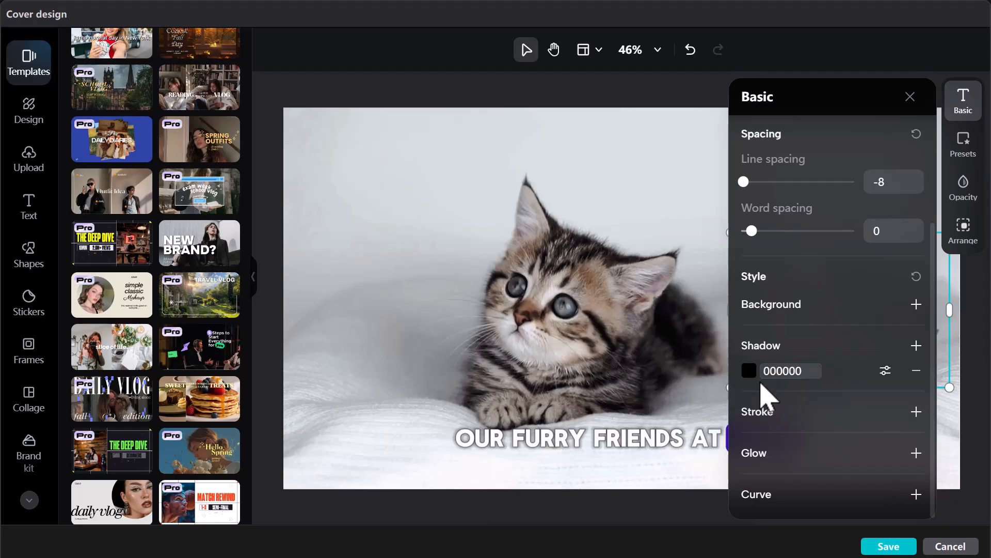
click(750, 371)
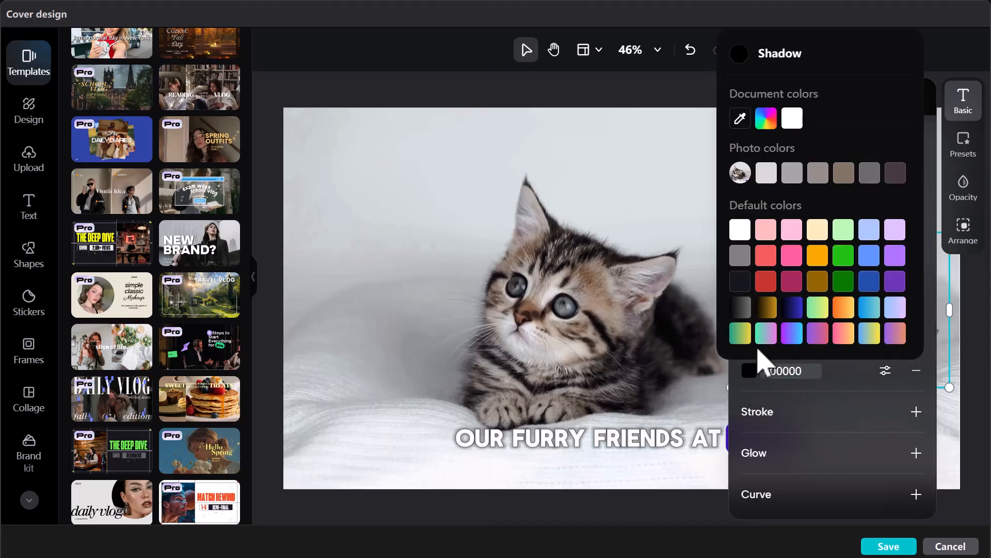
click(768, 286)
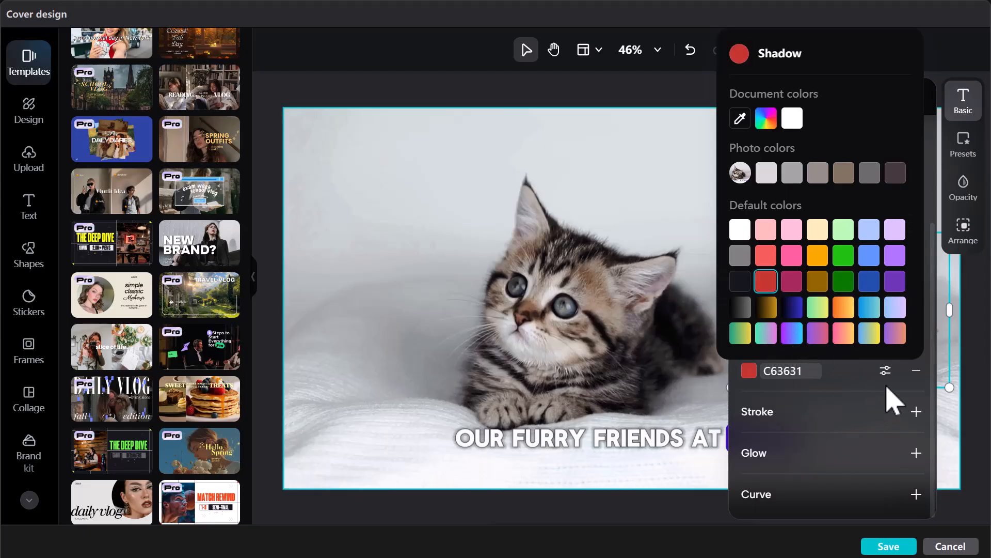
click(697, 210)
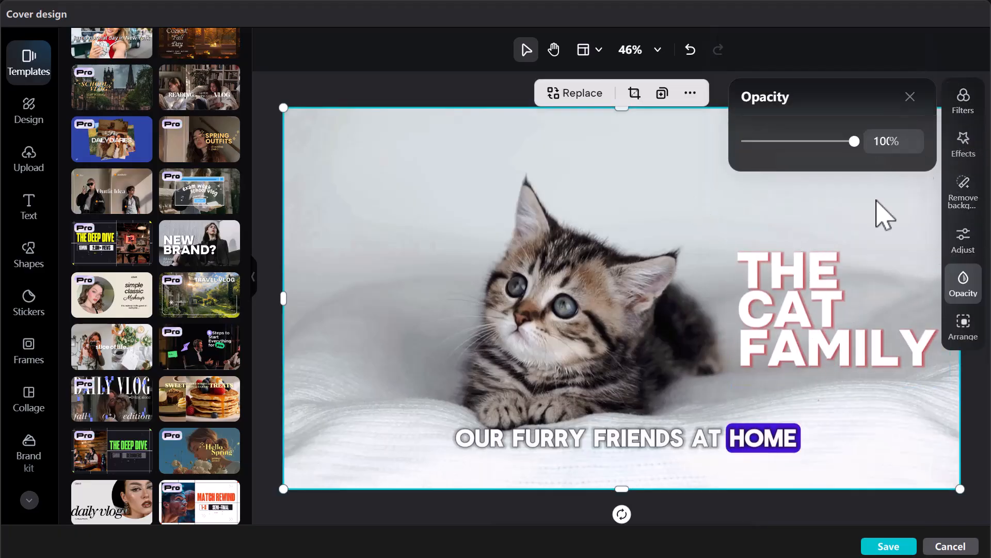
- Review the headline's text settings, including font size, alignment, spacing, background and shadow options
click(788, 342)
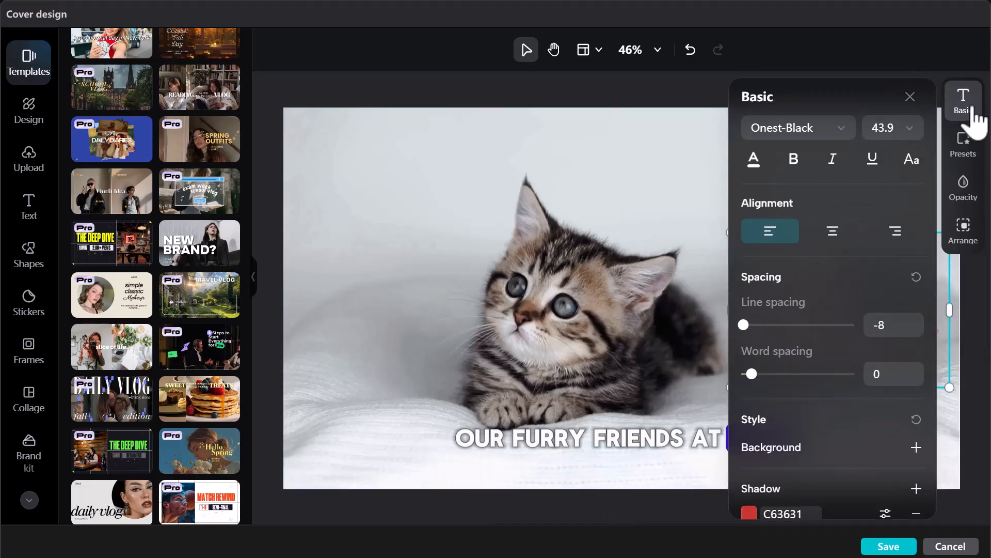
click(973, 110)
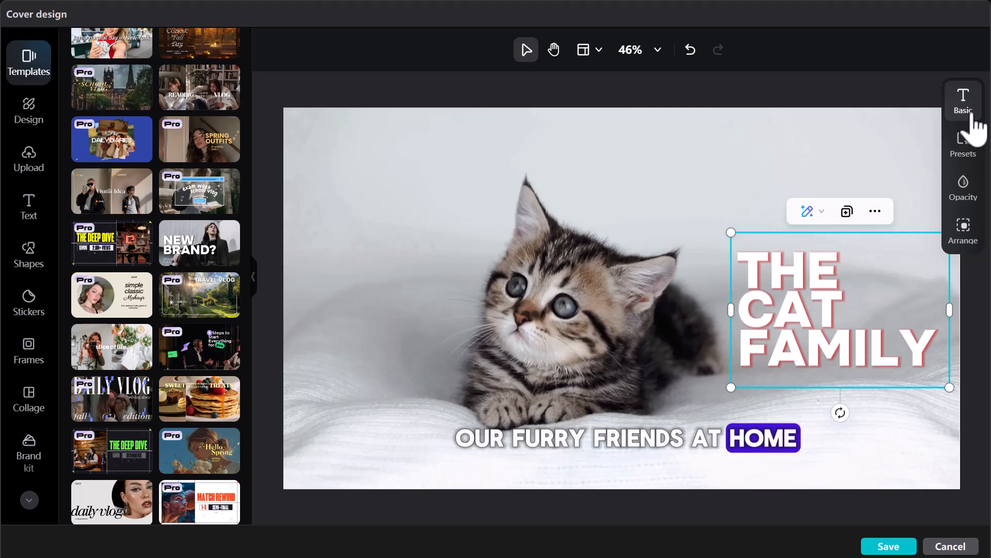
click(970, 122)
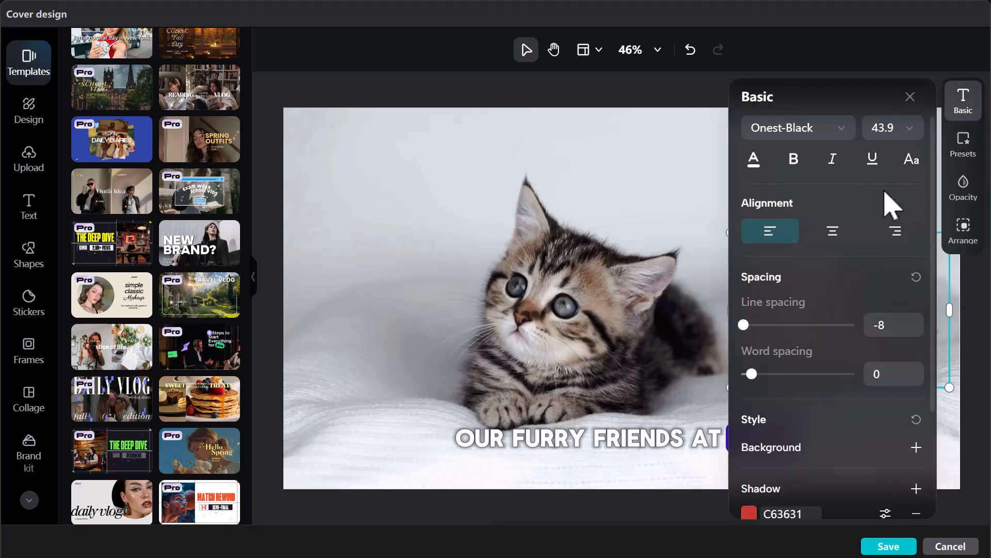
scroll(865, 201, down, 3)
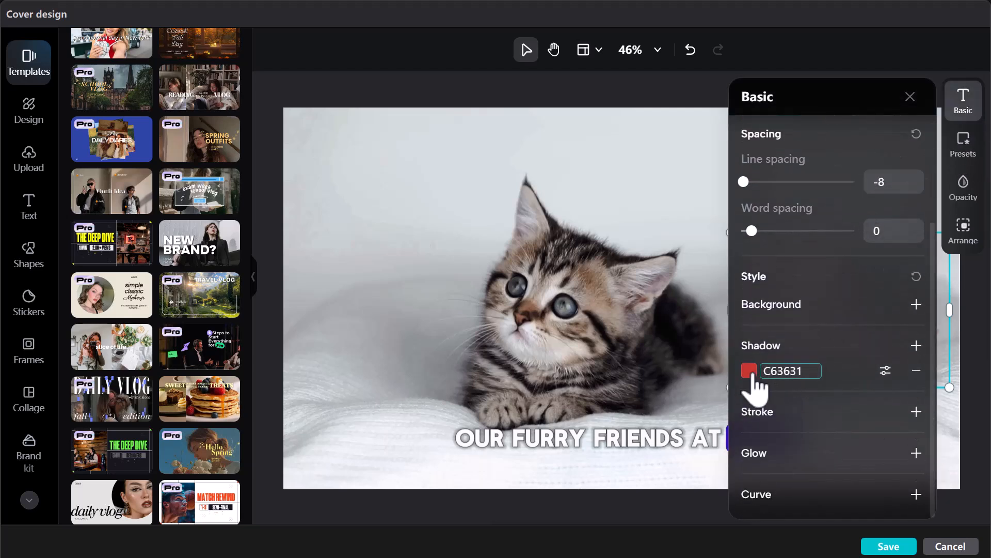
scroll(896, 421, up, 2)
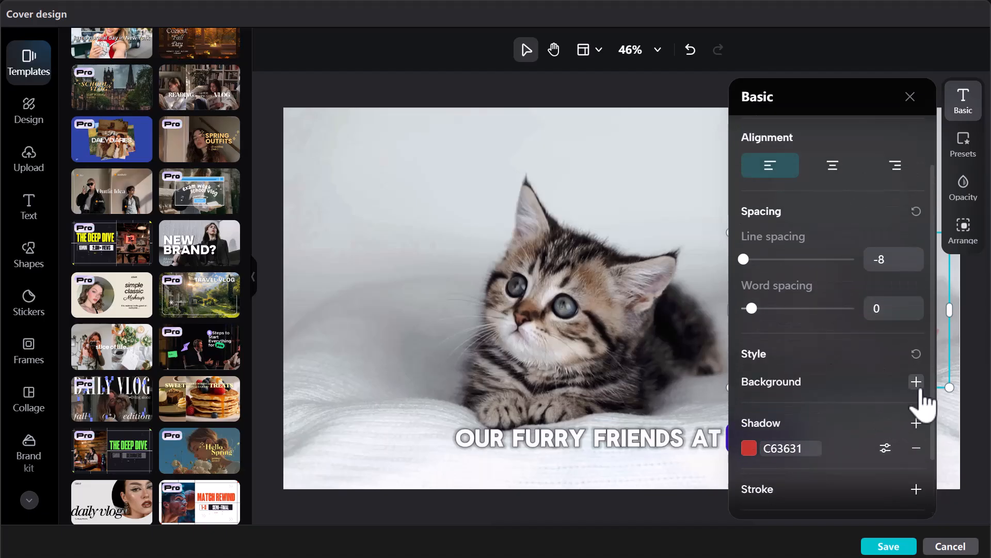
scroll(858, 248, up, 2)
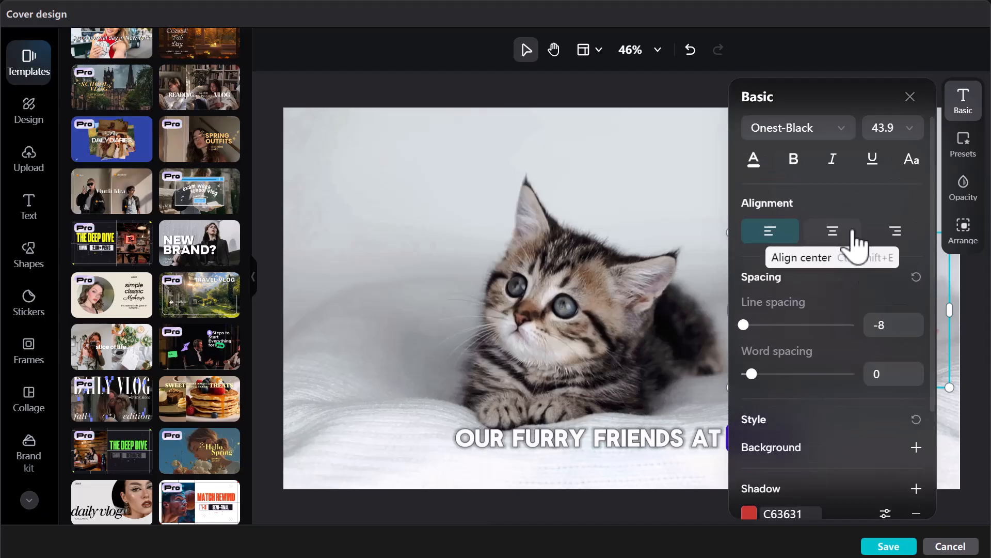
click(913, 138)
click(910, 133)
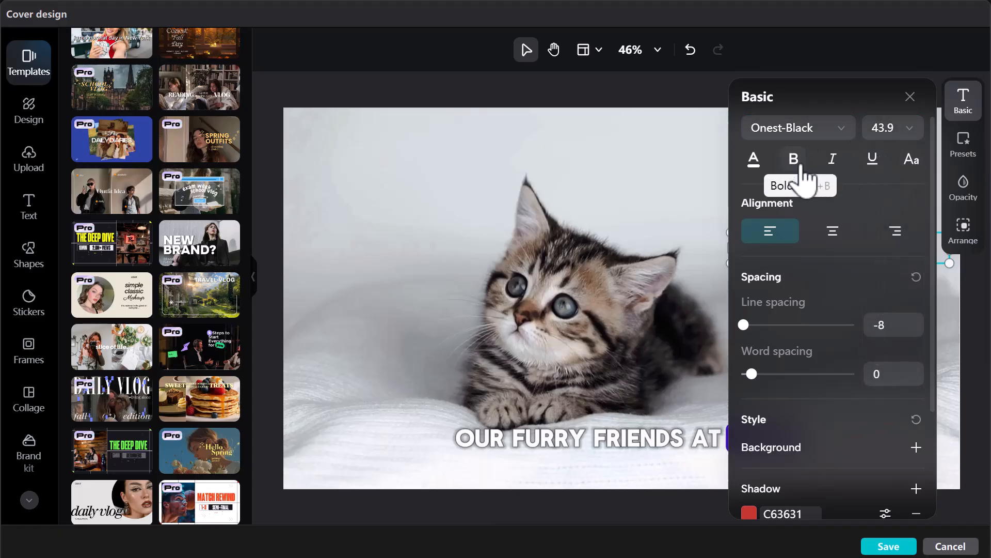
- Set the headline's text colour to the near-black default swatch and deselect everything on the cover
click(754, 160)
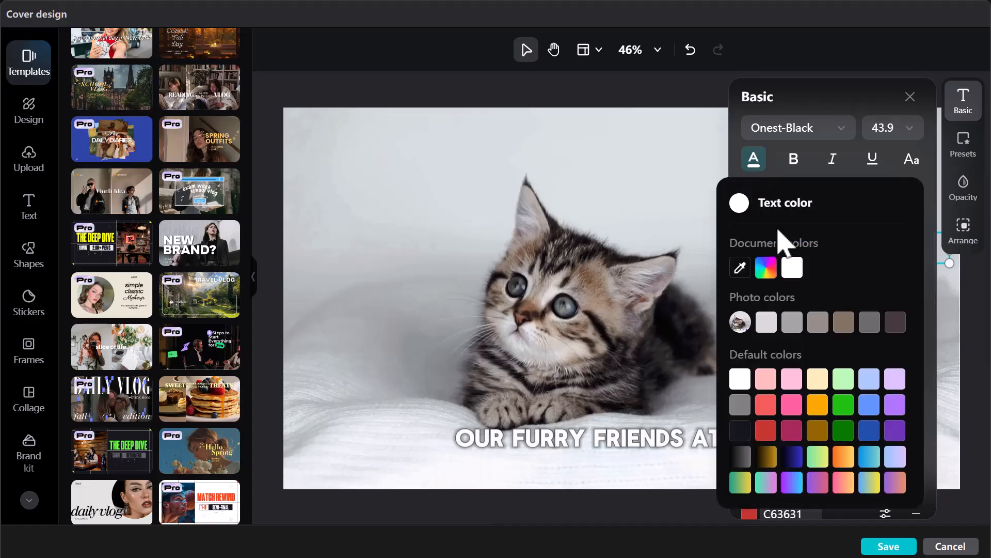
click(742, 431)
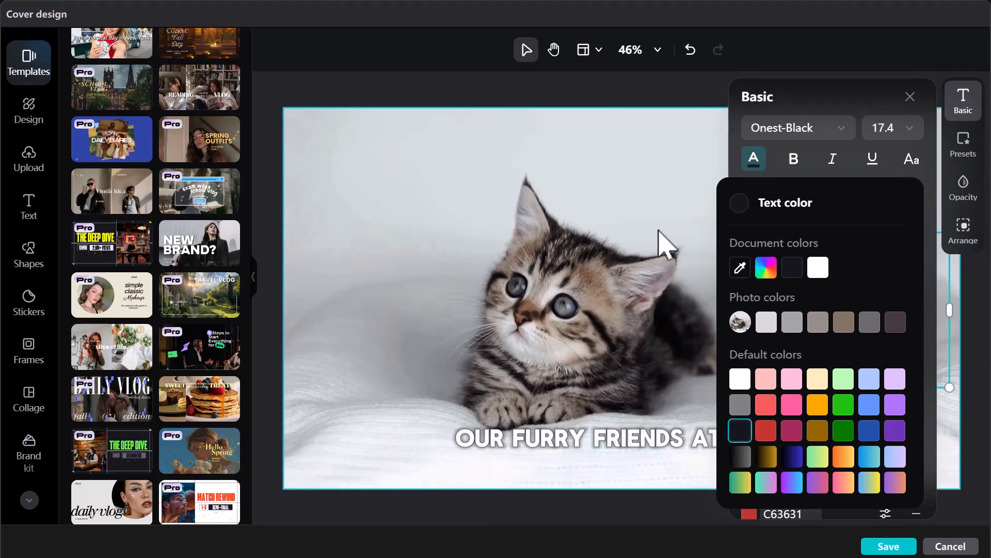
click(660, 231)
double_click(661, 232)
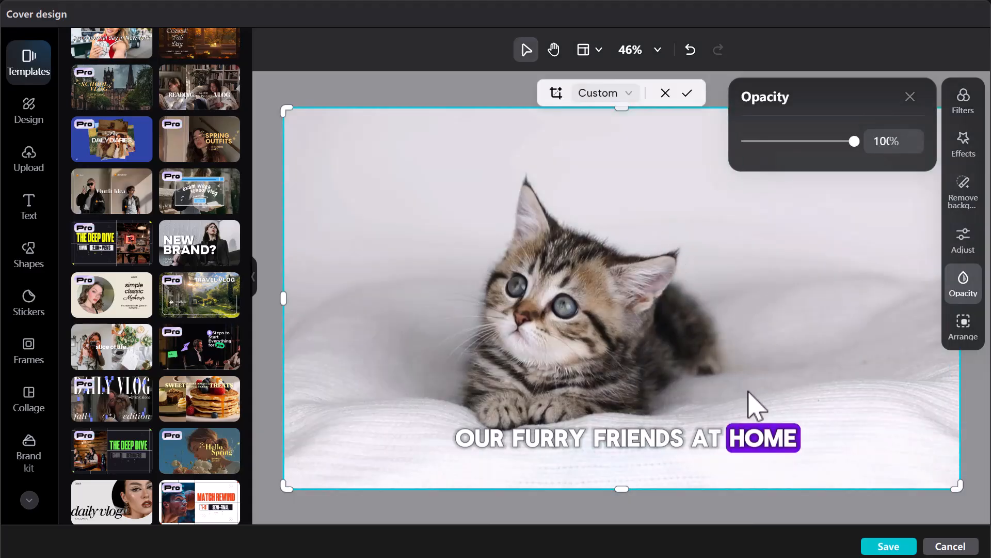
click(982, 454)
click(977, 454)
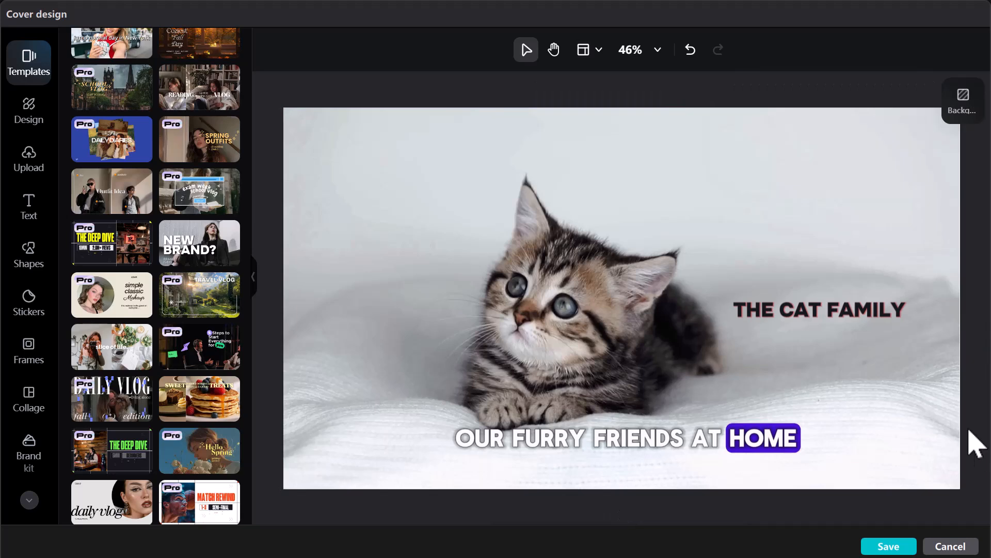
- Enlarge the shrunken headline and size its text box so it wraps onto three lines beside the kitten
click(855, 309)
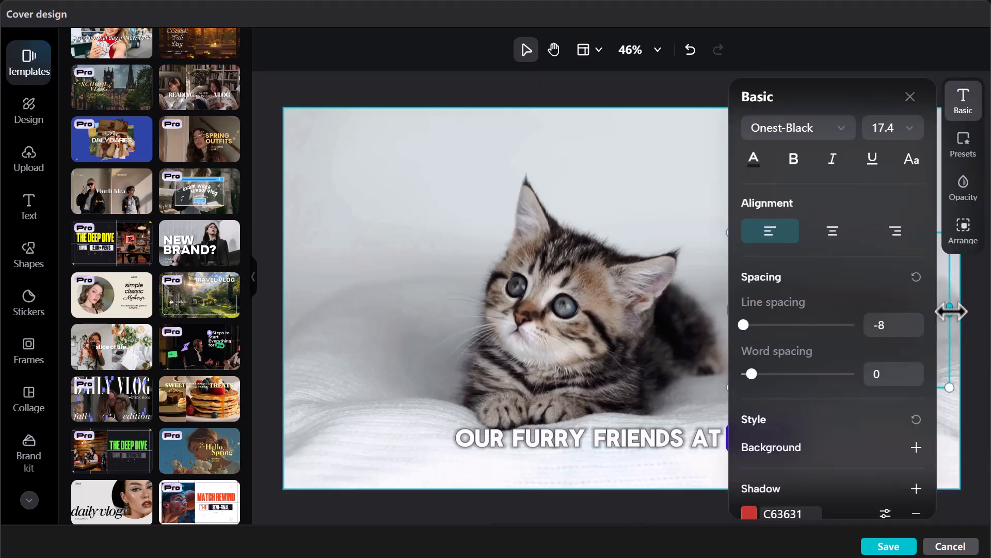
drag(940, 313, 932, 322)
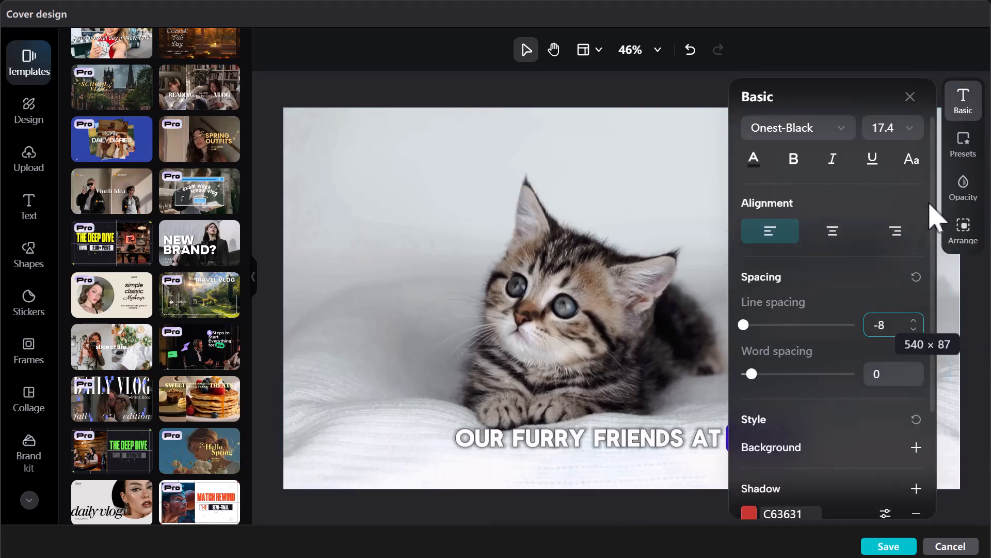
click(910, 97)
drag(922, 248, 948, 351)
click(340, 364)
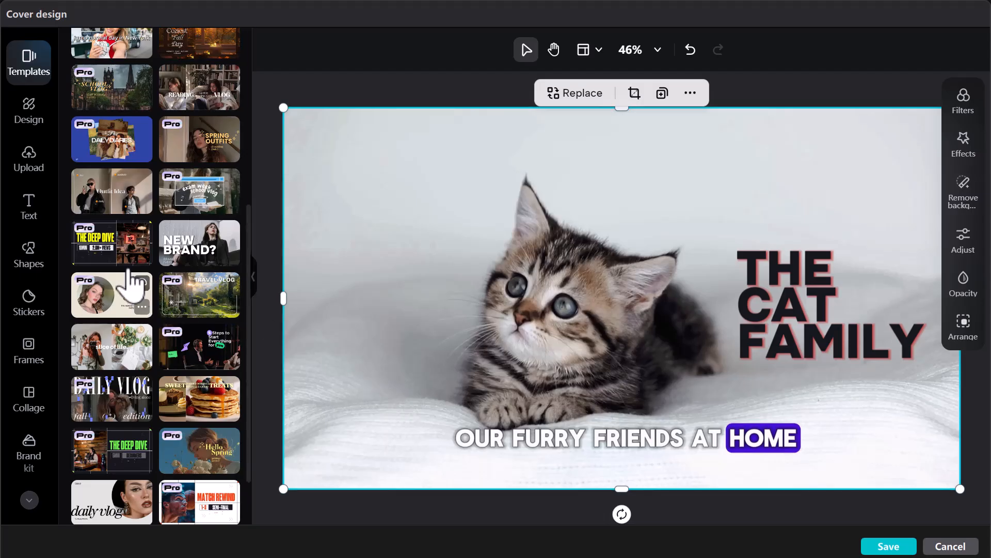
- Add a square shape and stretch it into a wide bar covering the "OUR FURRY FRIENDS AT HOME" caption
click(31, 258)
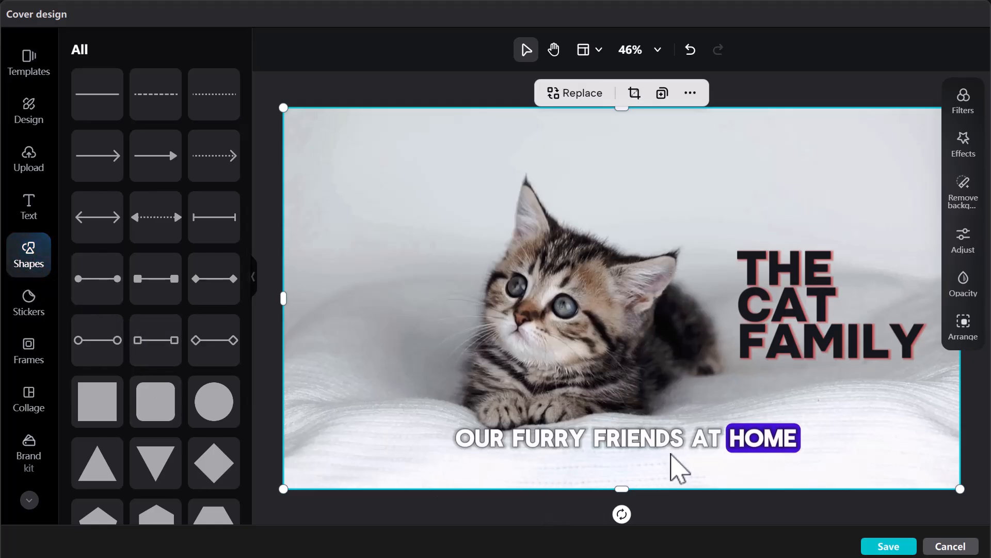
scroll(126, 346, down, 3)
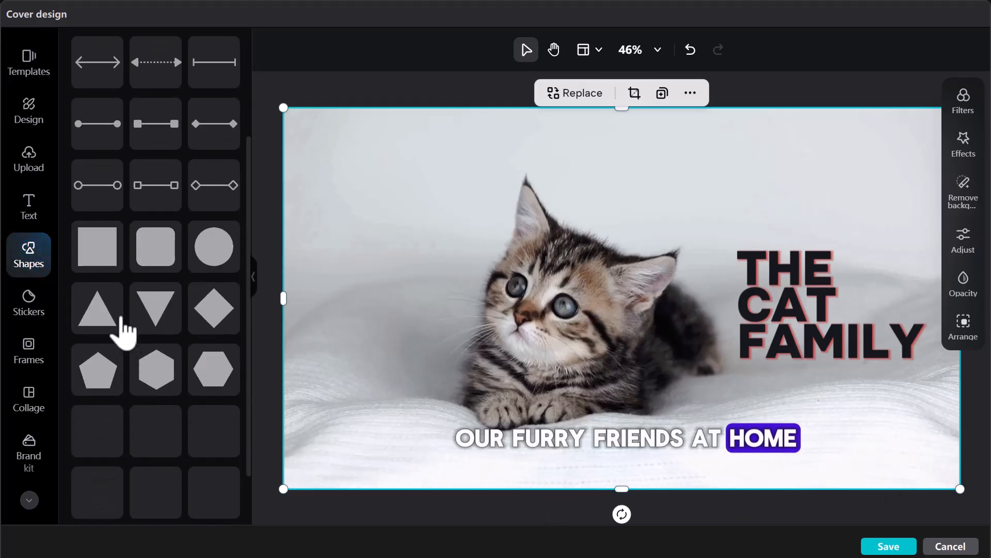
click(106, 263)
drag(623, 311, 482, 450)
drag(487, 394, 496, 428)
drag(482, 508, 840, 459)
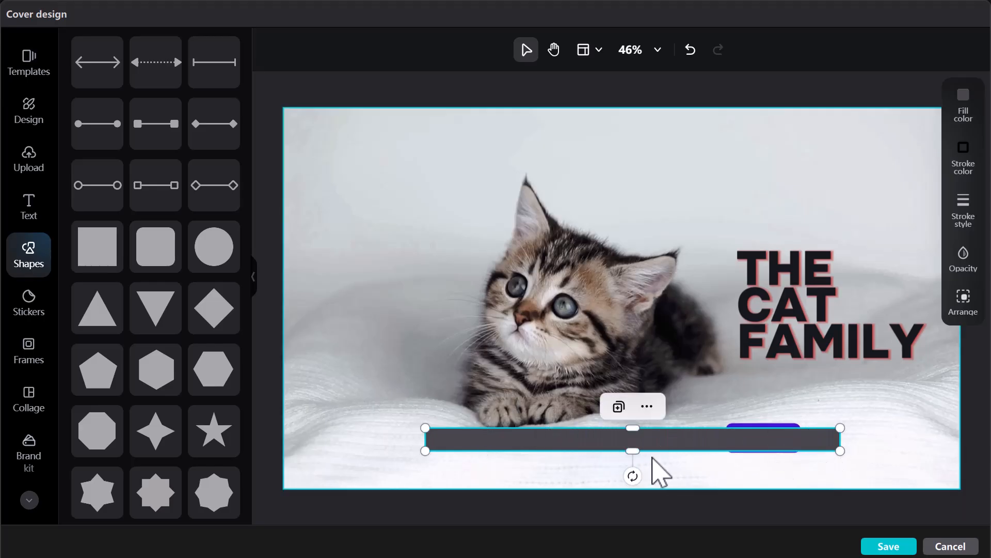
drag(636, 449, 653, 436)
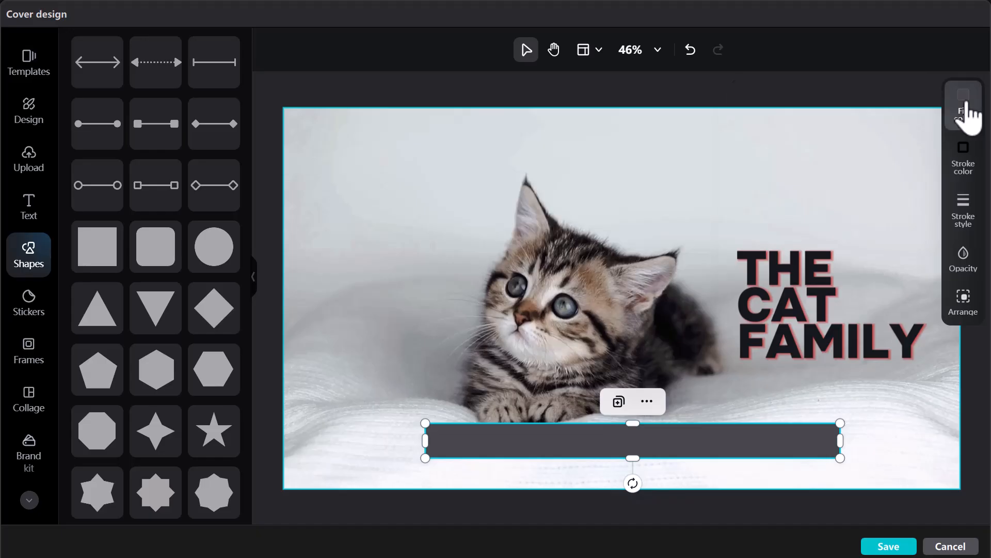
- Fill the bar with the lightest grey from the photo colours
click(966, 111)
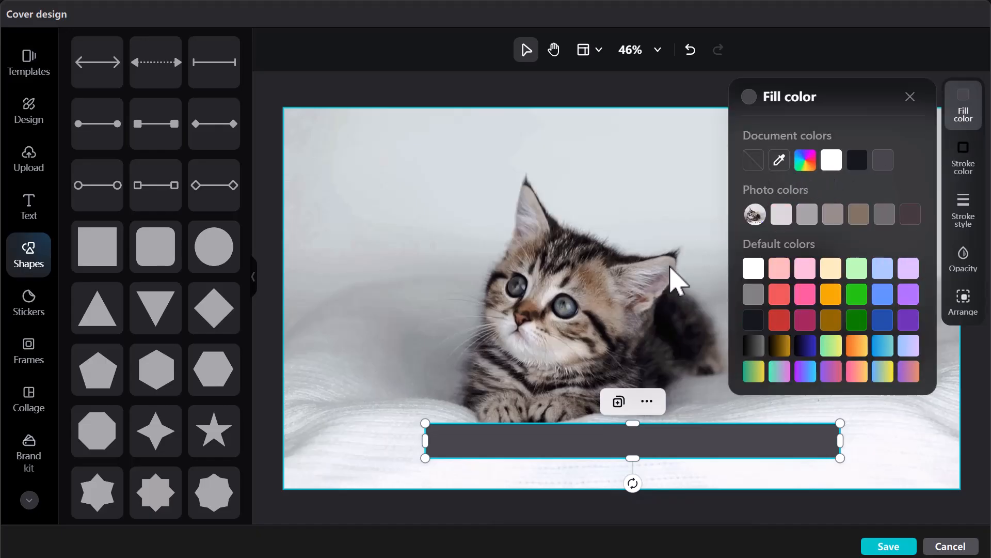
mouse_move(409, 438)
mouse_down()
mouse_move(742, 240)
mouse_move(708, 277)
mouse_up()
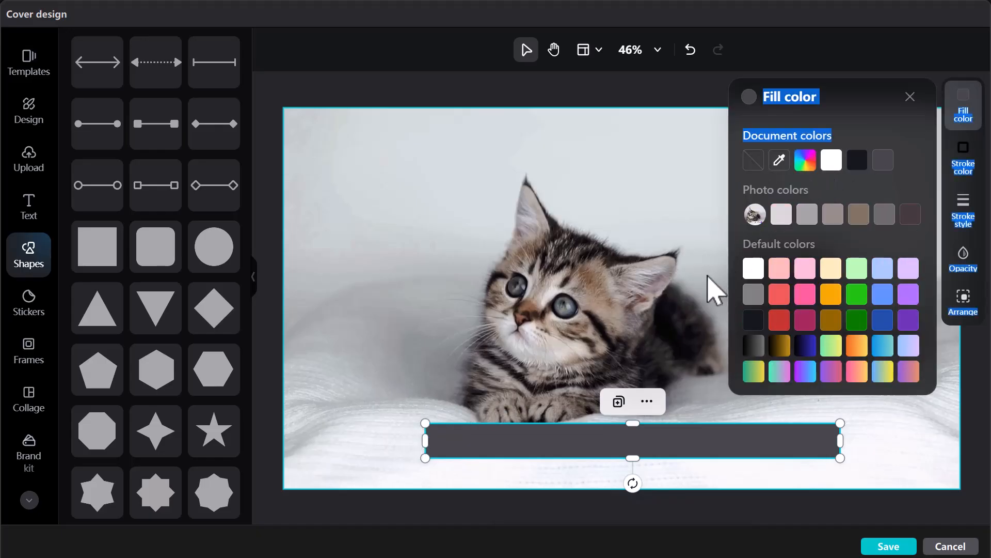
click(925, 188)
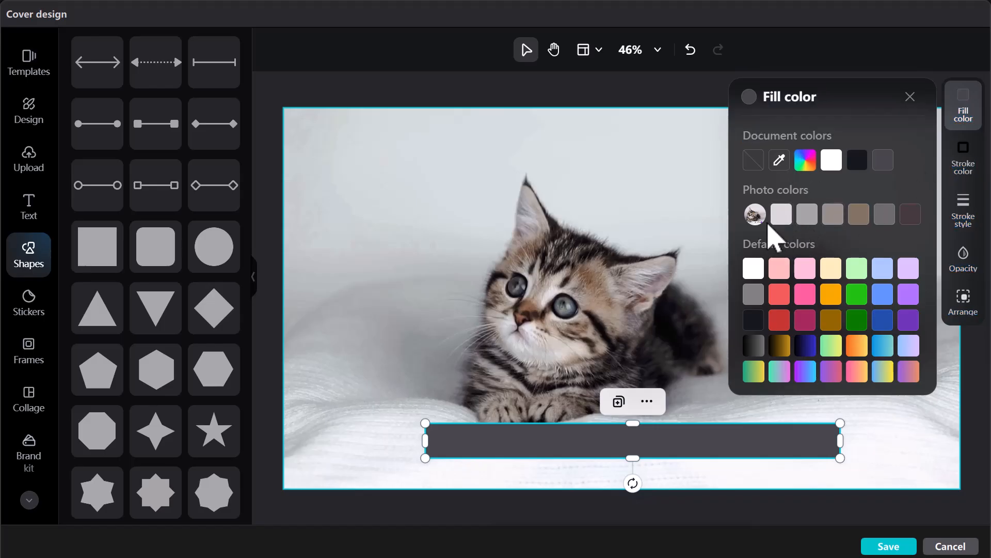
click(780, 217)
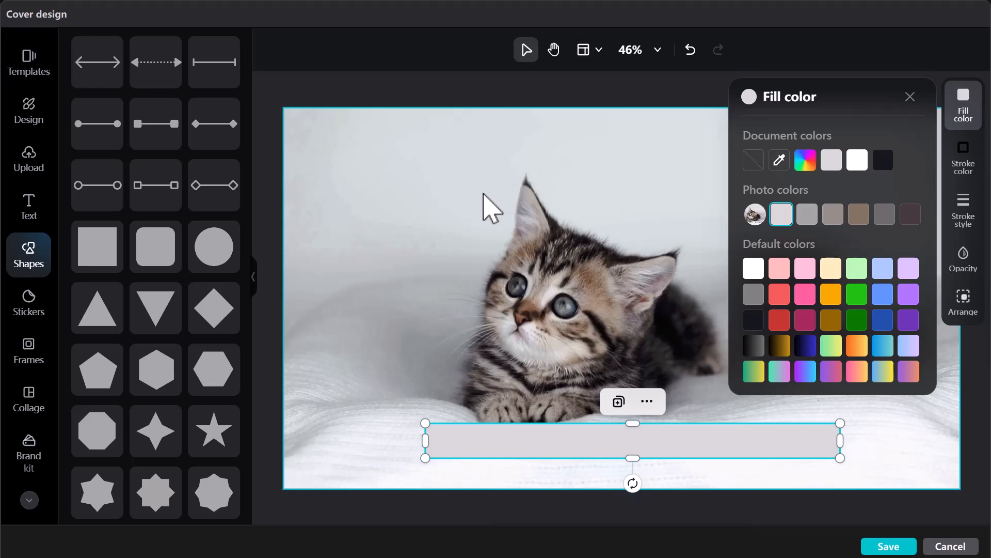
- Try adjusting the kitten background image's crop frame by its corners, and leave crop mode
click(484, 206)
double_click(540, 166)
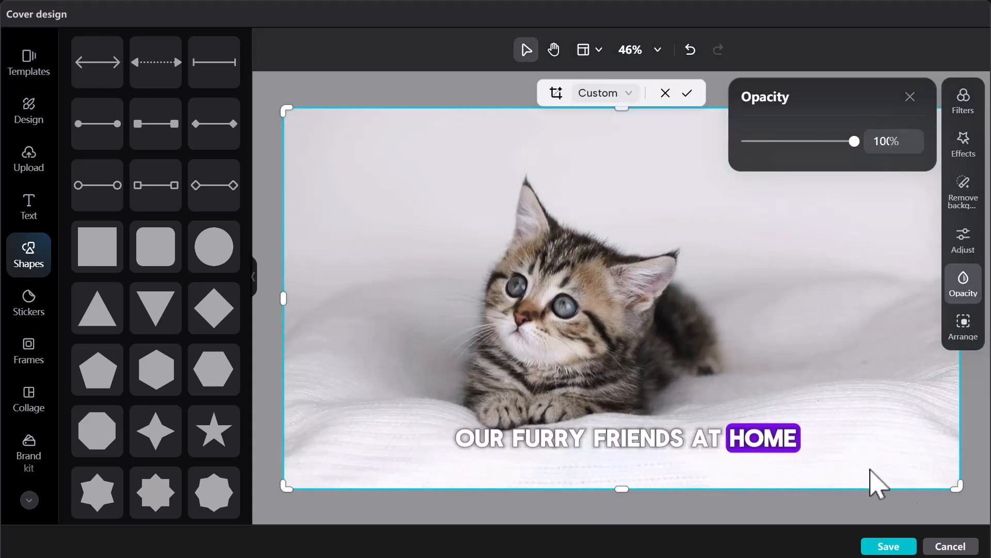
drag(956, 484, 983, 526)
drag(356, 398, 376, 387)
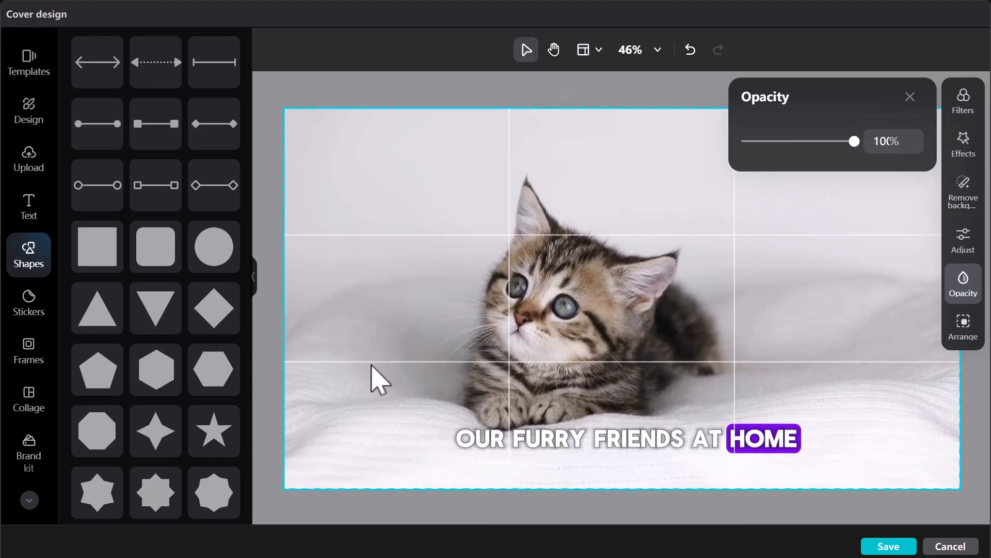
drag(285, 109, 295, 139)
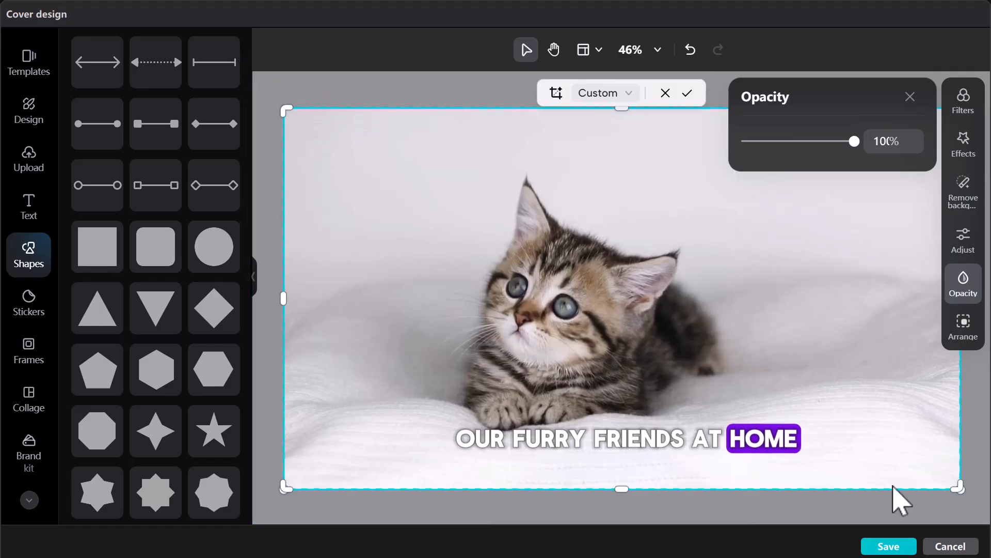
click(903, 546)
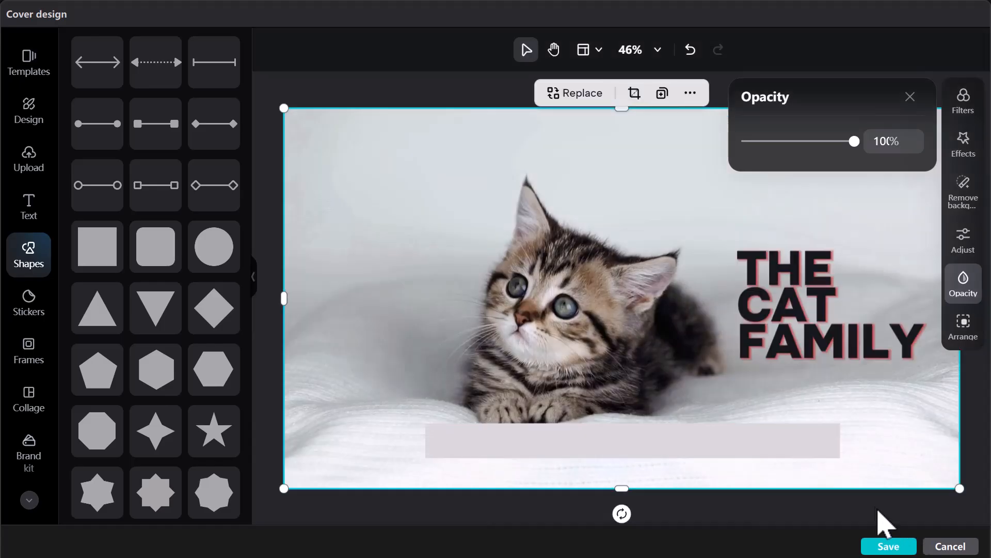
- Select the caption bar again and reapply the pale grey photo colour as its fill
click(781, 446)
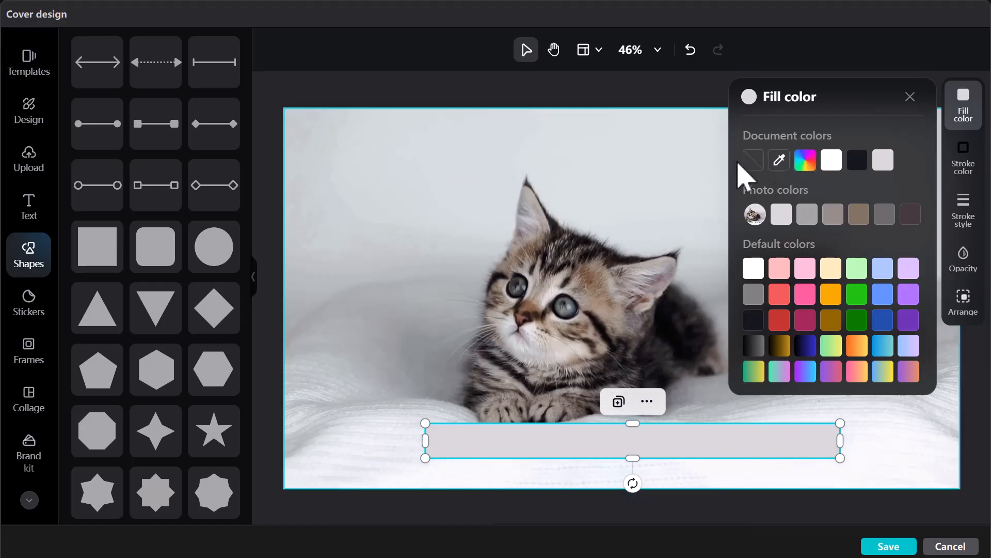
click(781, 215)
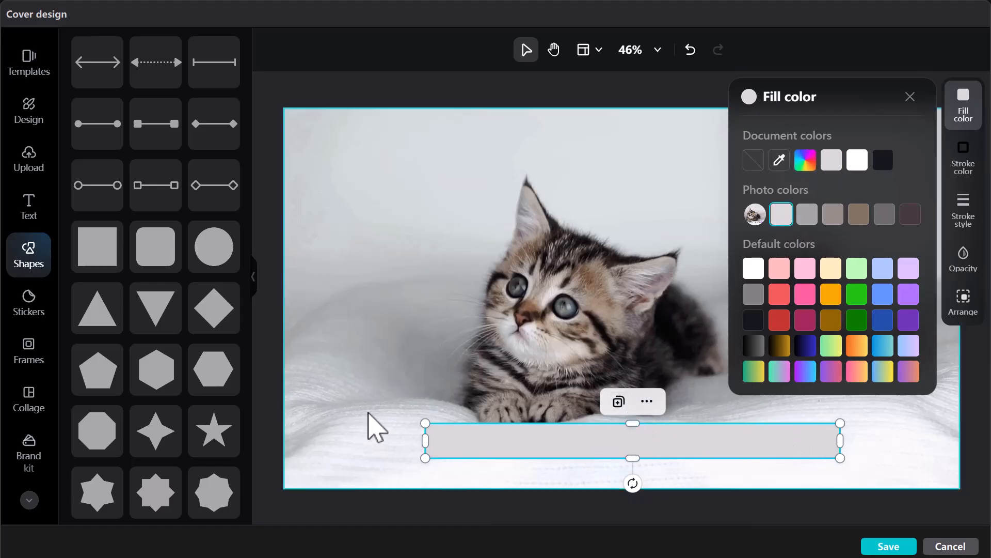
click(383, 395)
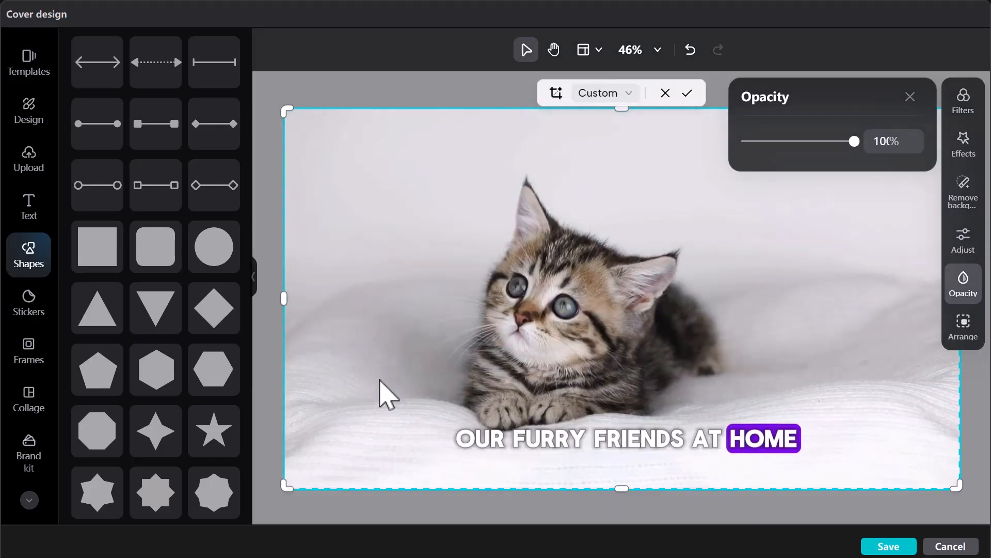
- Save the cover design, move the playhead to the timeline's start and preview the cover from its thumbnail
click(888, 546)
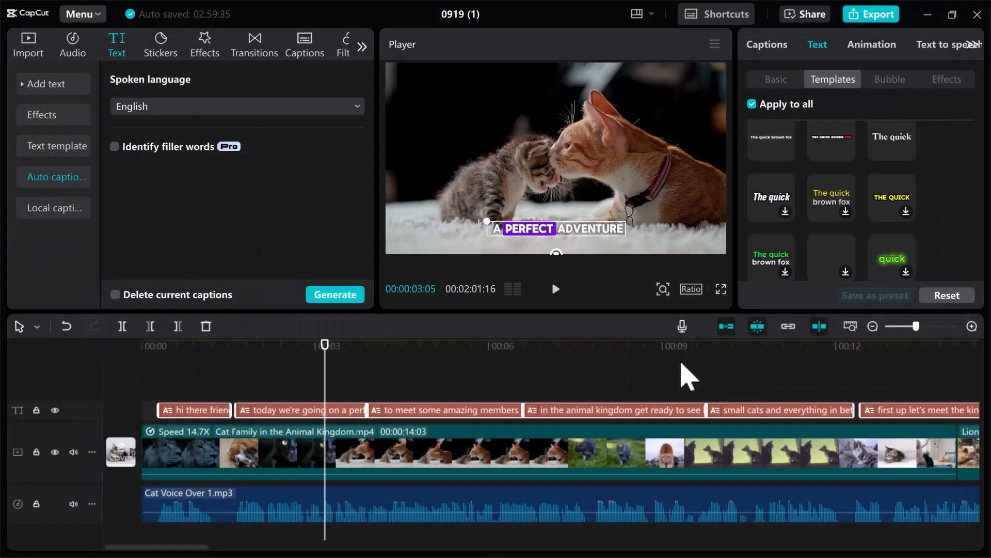
drag(326, 356, 97, 431)
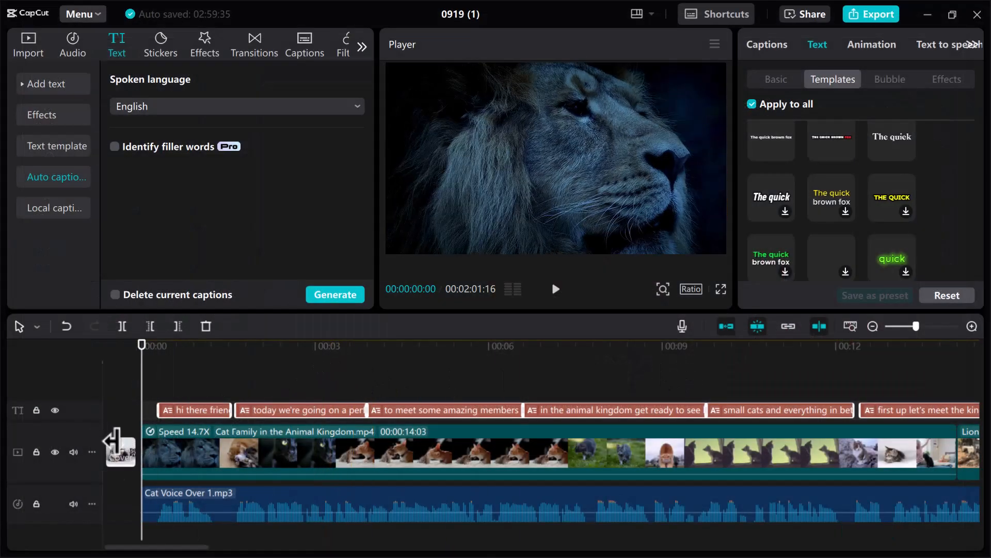
mouse_move(123, 455)
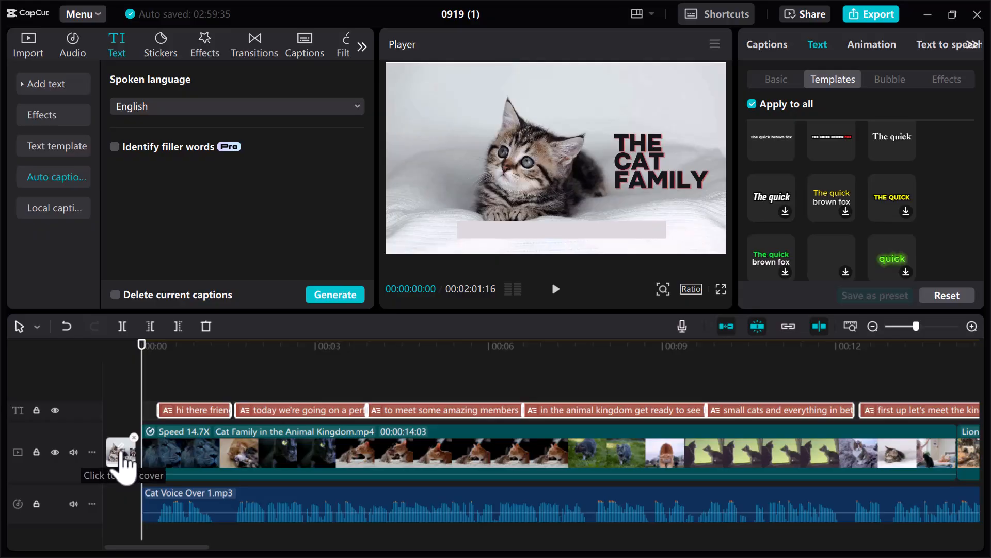